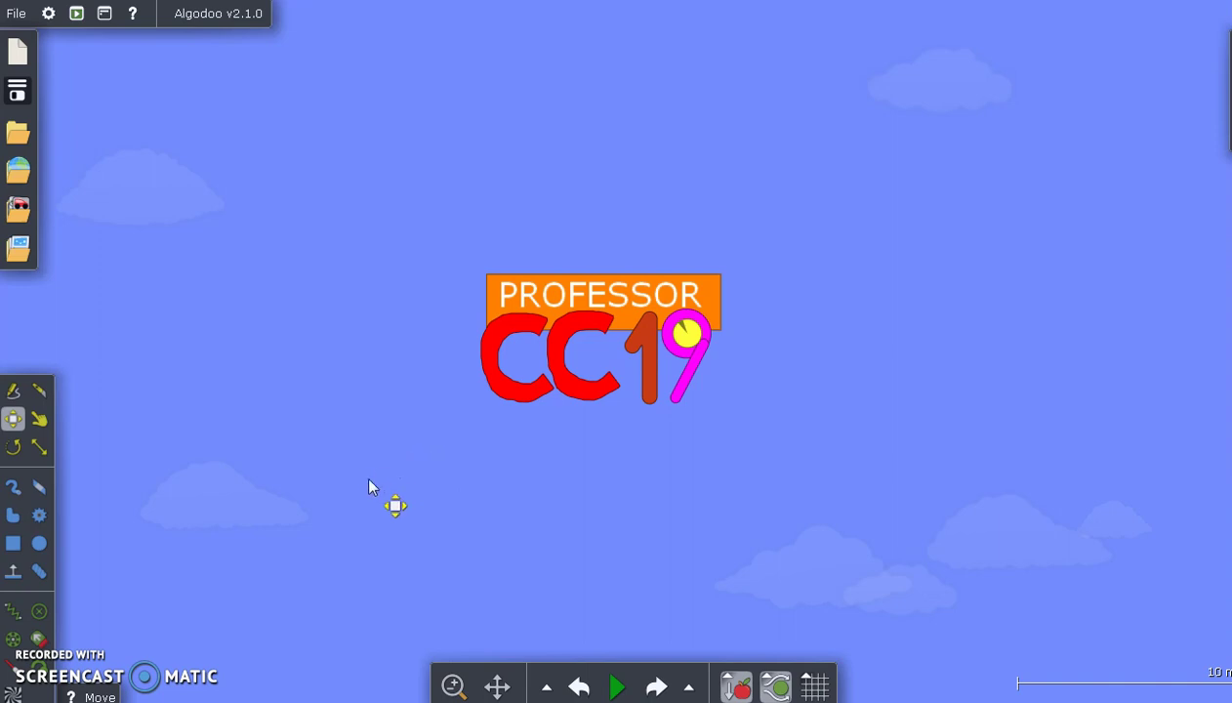
# Zoom out and pan until the marble-run machine beside the logo is fully framed.
pyautogui.moveTo(293, 428); pyautogui.dragTo(311, 416)
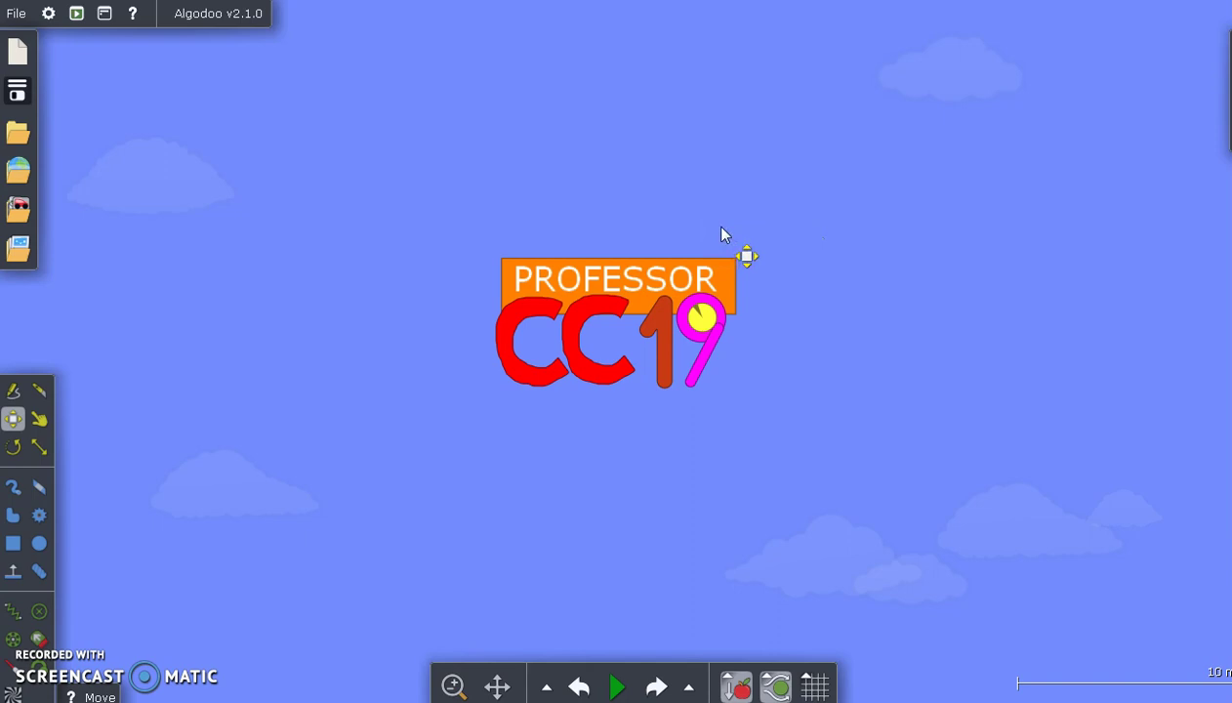
pyautogui.scroll(-5, 896, 266)
pyautogui.moveTo(1013, 298); pyautogui.dragTo(602, 286)
pyautogui.scroll(-4, 586, 293)
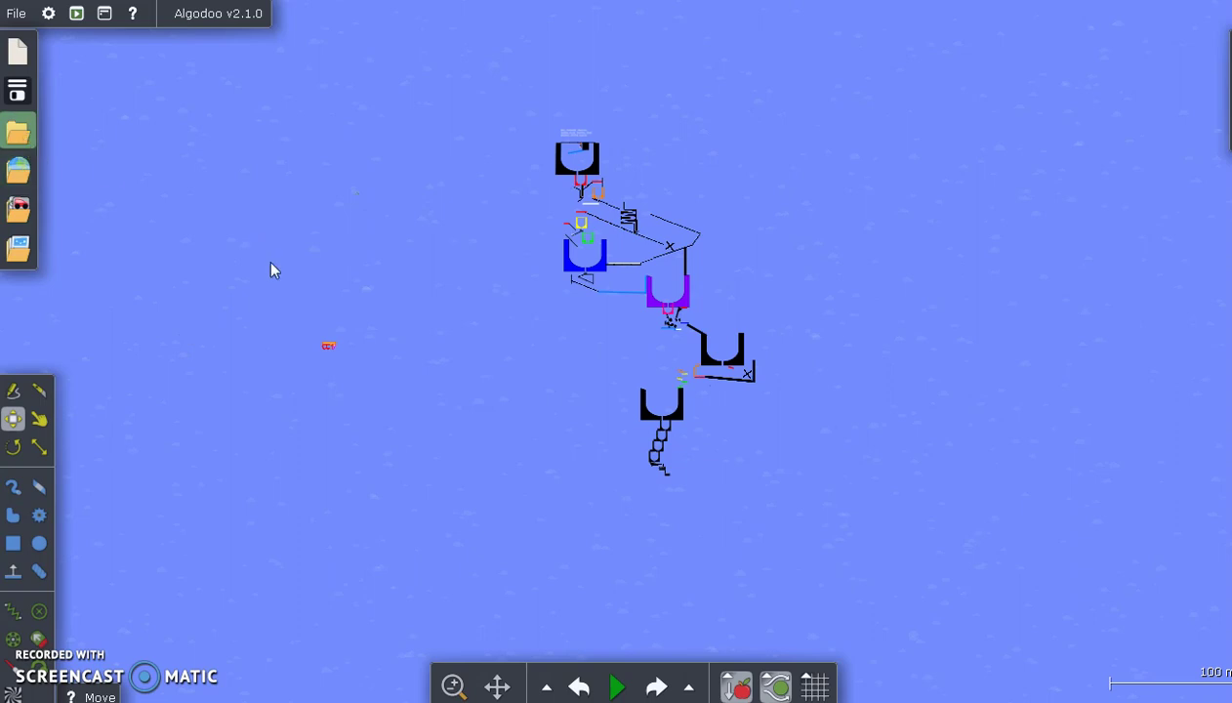
pyautogui.scroll(-5, 410, 313)
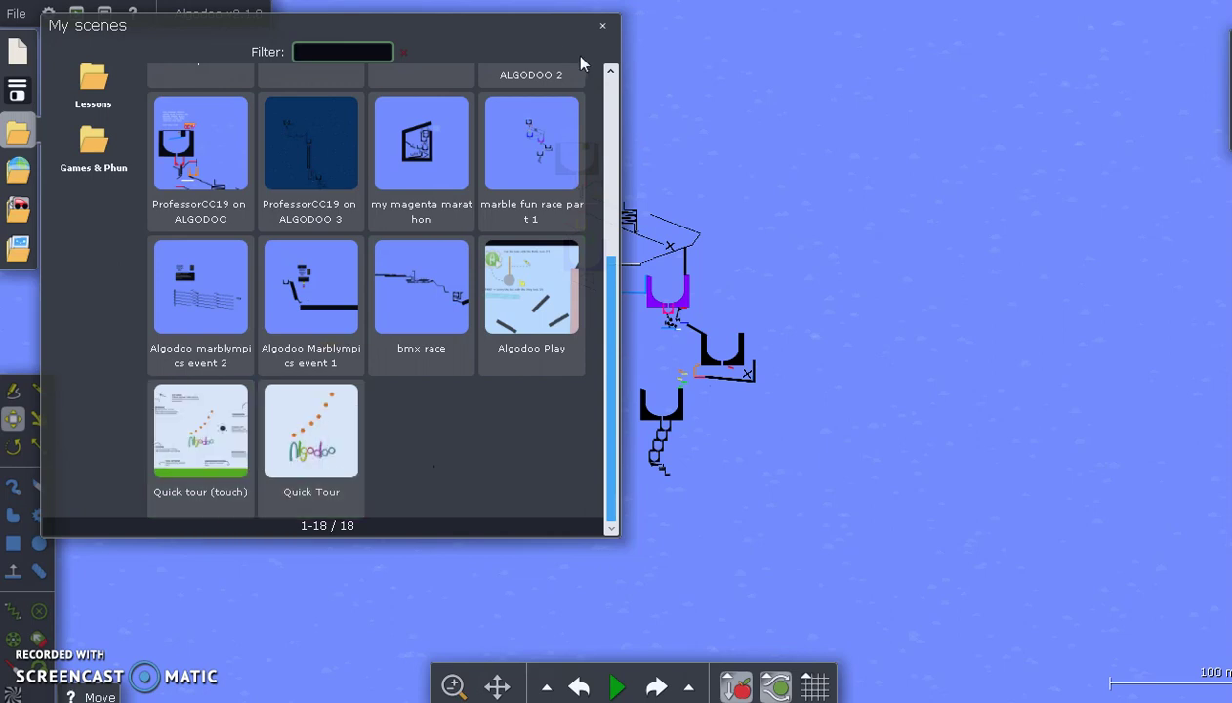
pyautogui.click(603, 26)
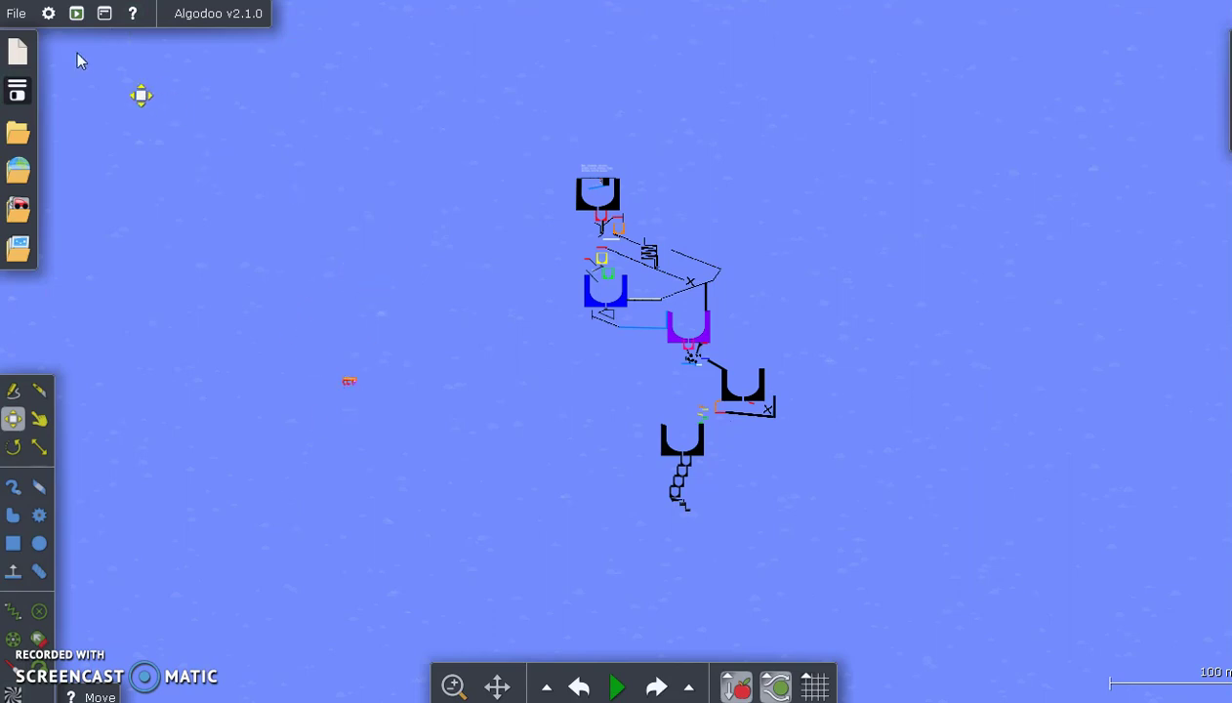
# Start a new empty scene using the Default palette.
pyautogui.click(21, 51)
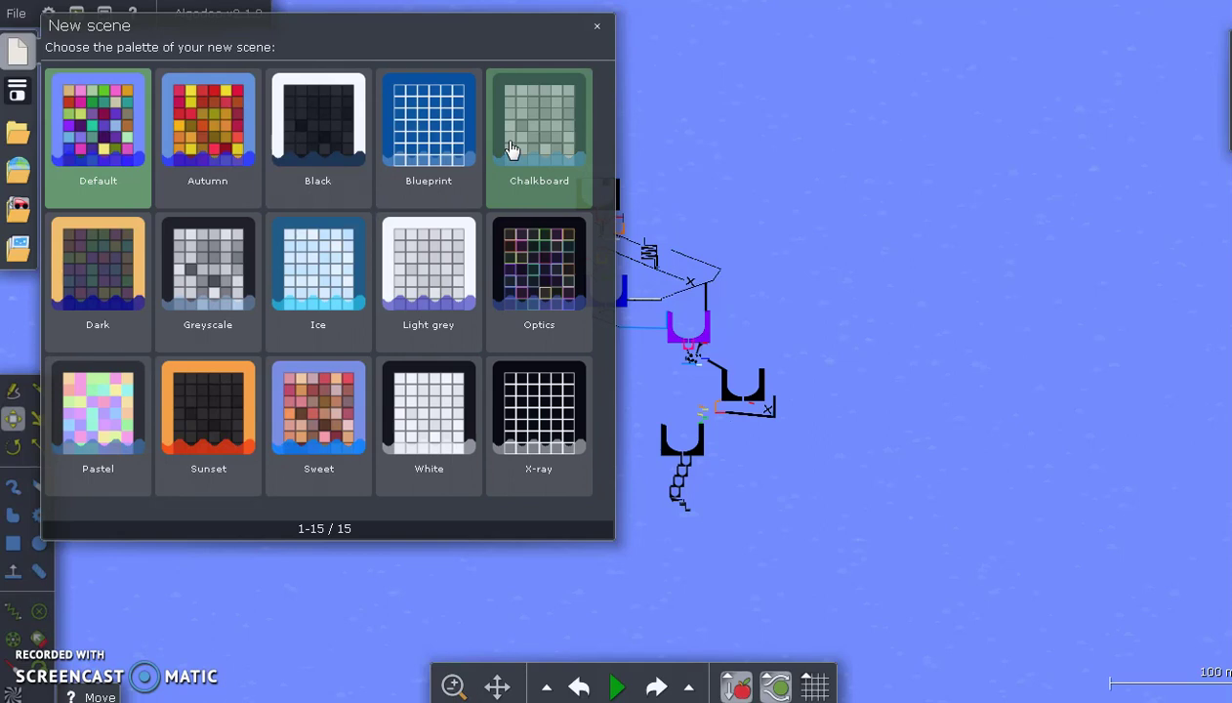
pyautogui.click(103, 151)
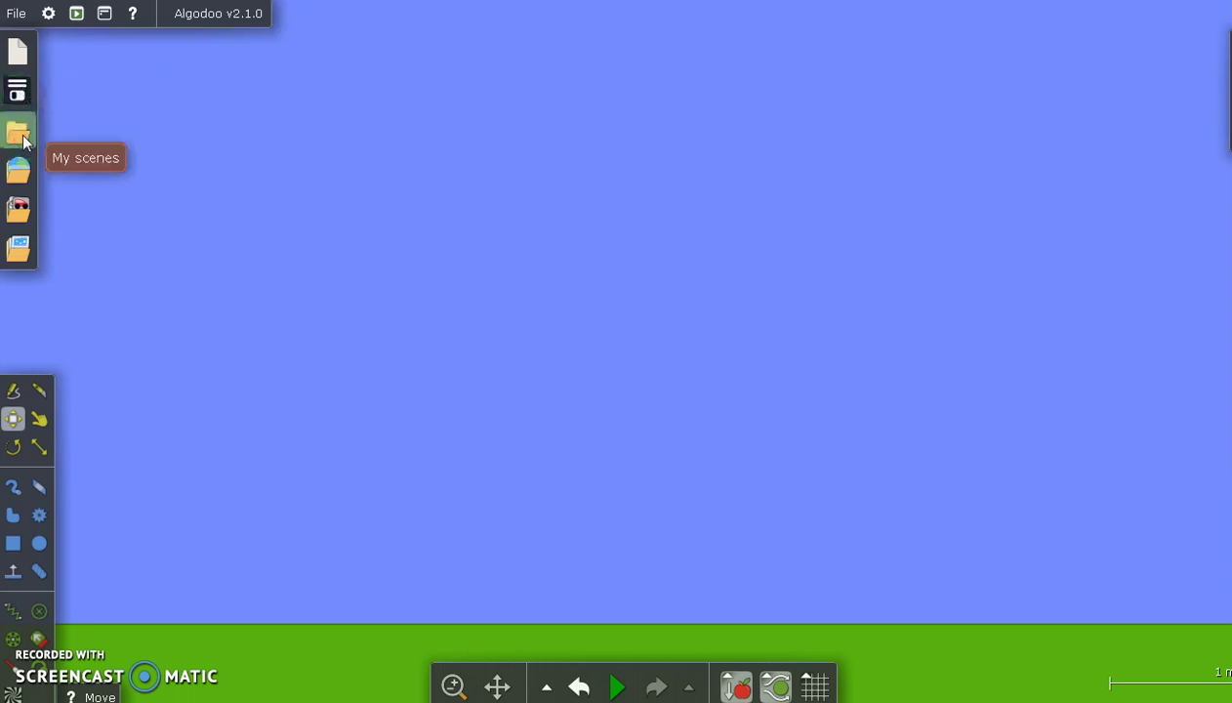
pyautogui.click(19, 136)
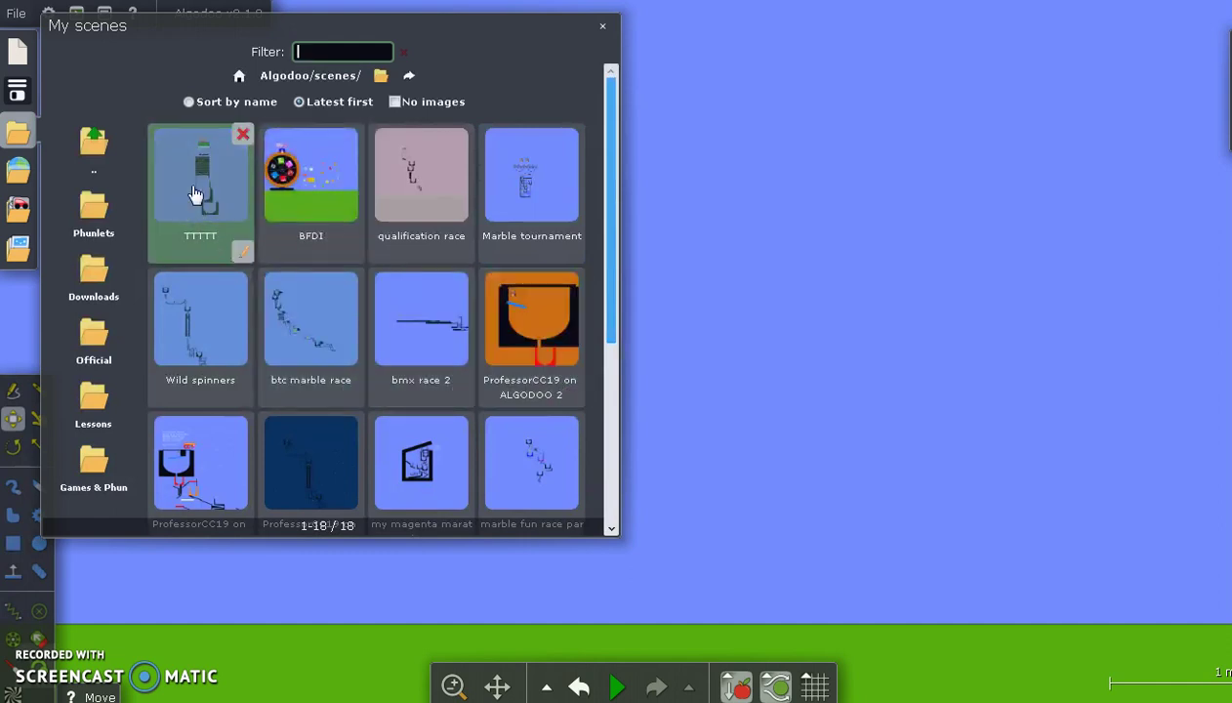
pyautogui.scroll(-1, 383, 344)
pyautogui.scroll(-2, 384, 343)
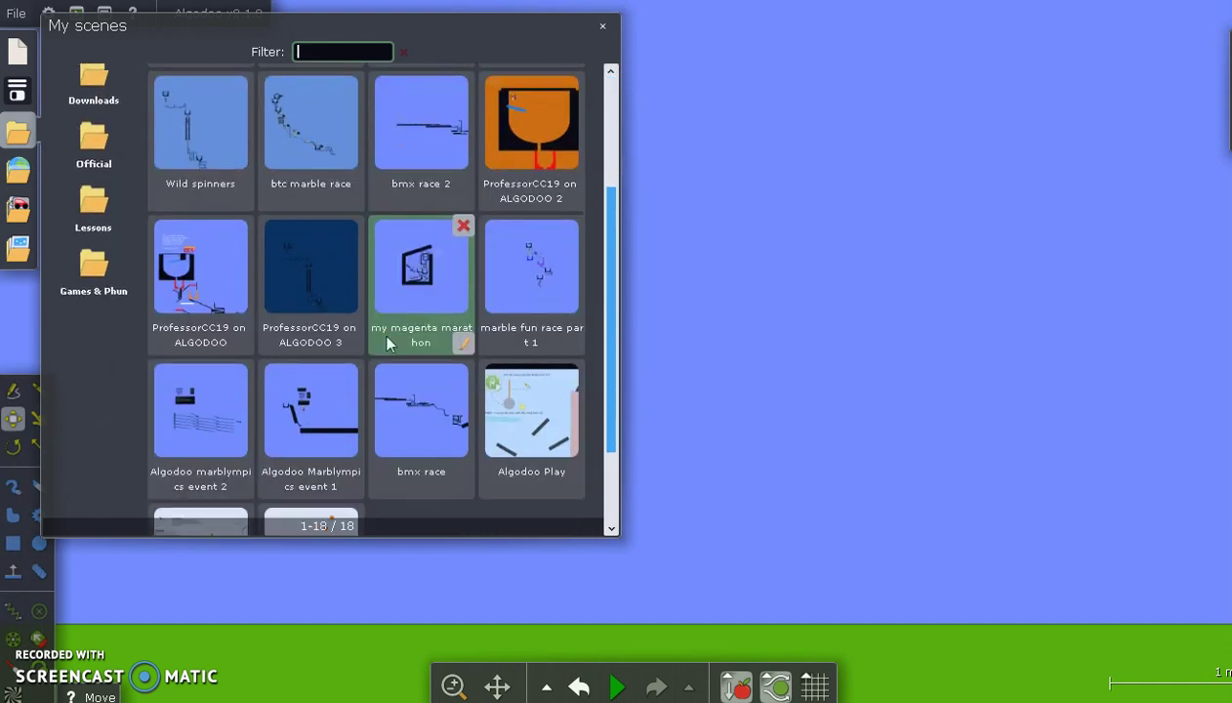
pyautogui.click(603, 27)
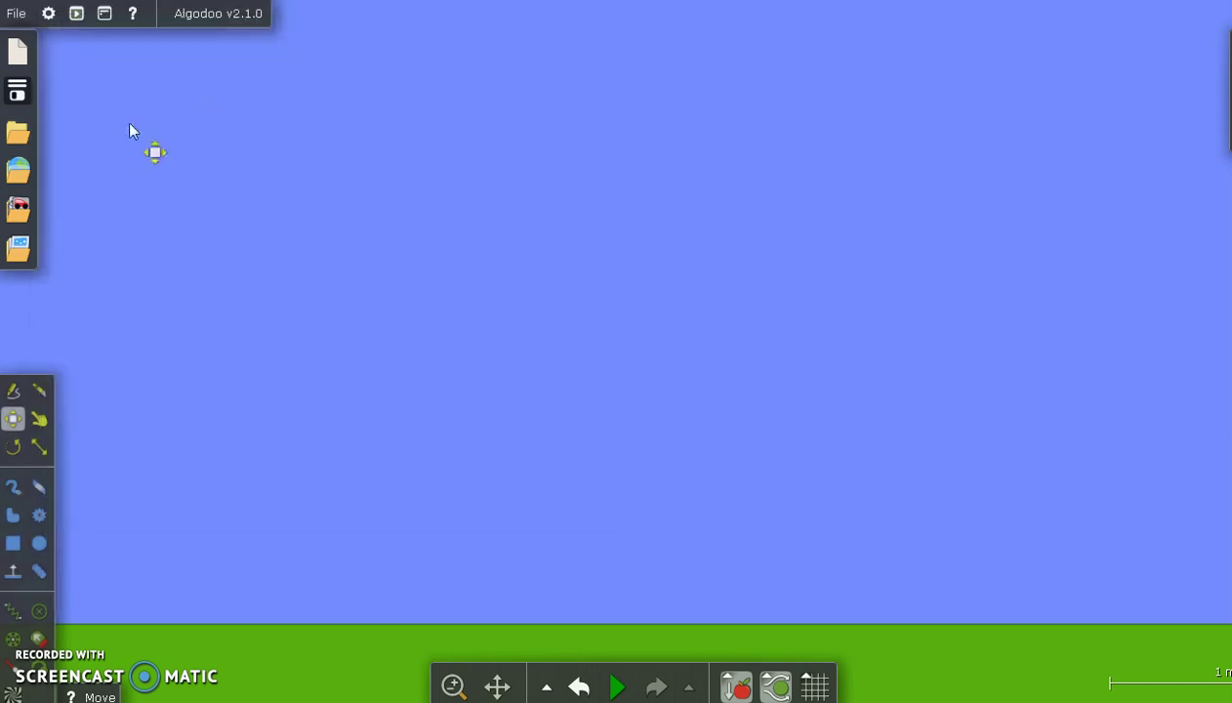
pyautogui.click(17, 176)
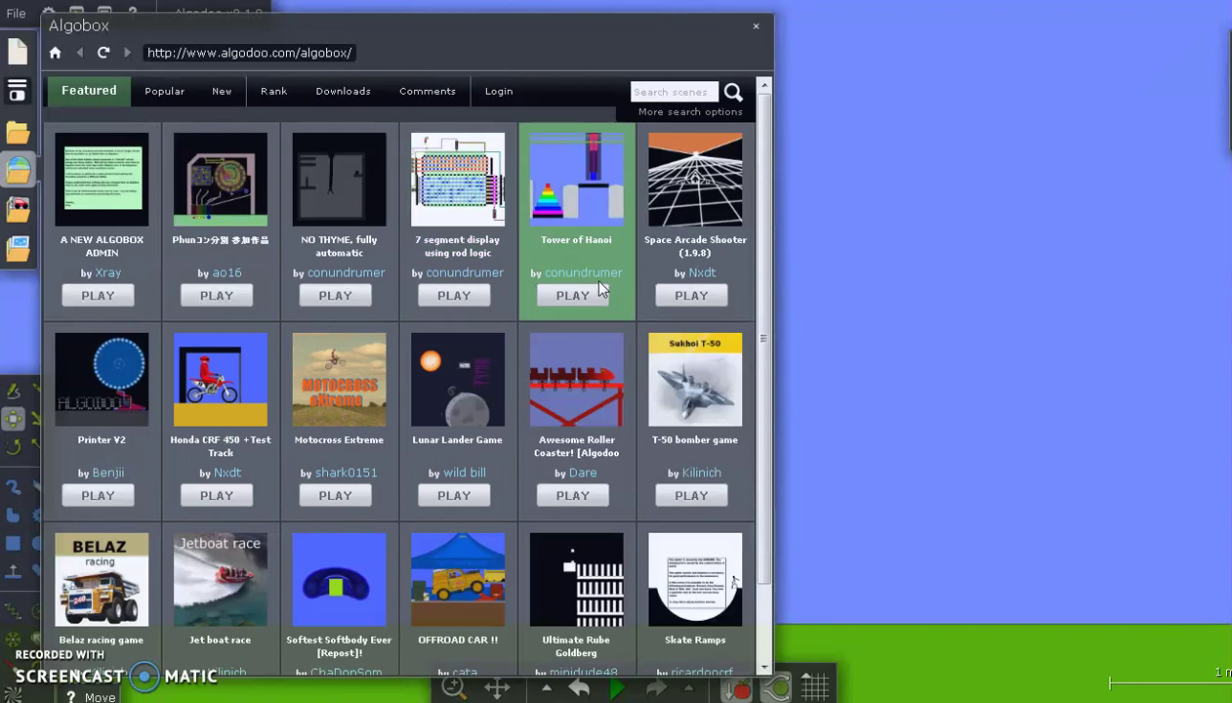
pyautogui.click(758, 30)
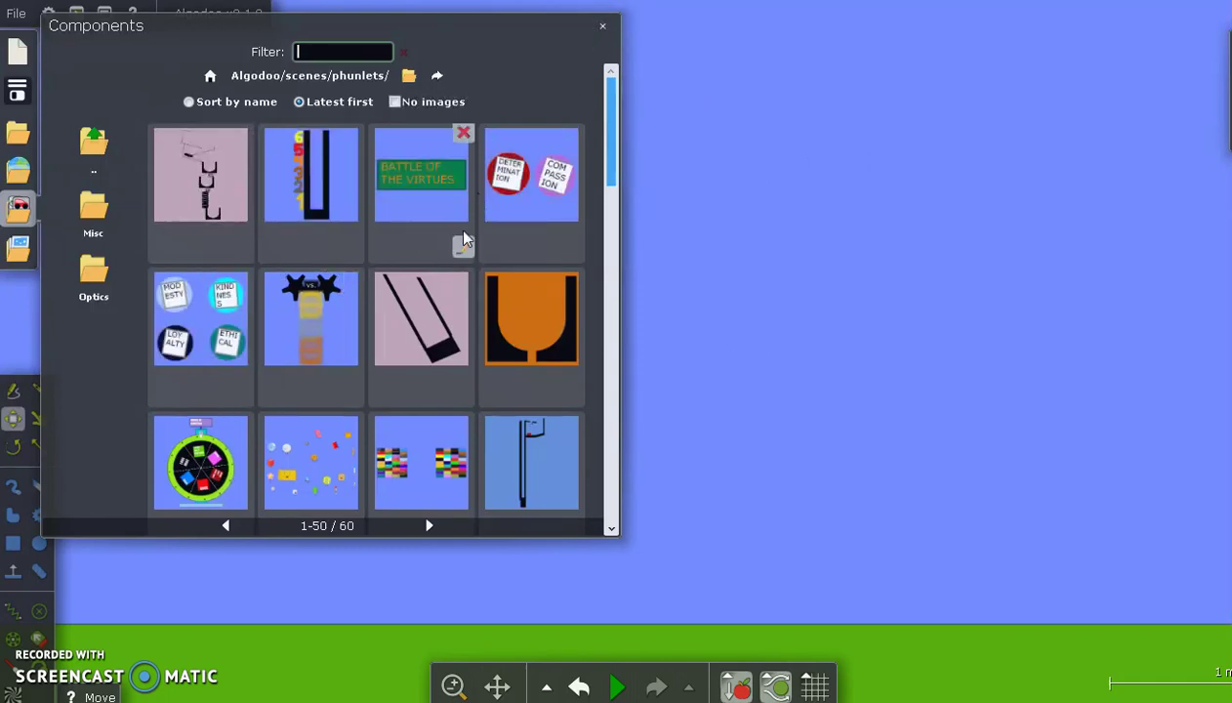
pyautogui.scroll(-5, 430, 234)
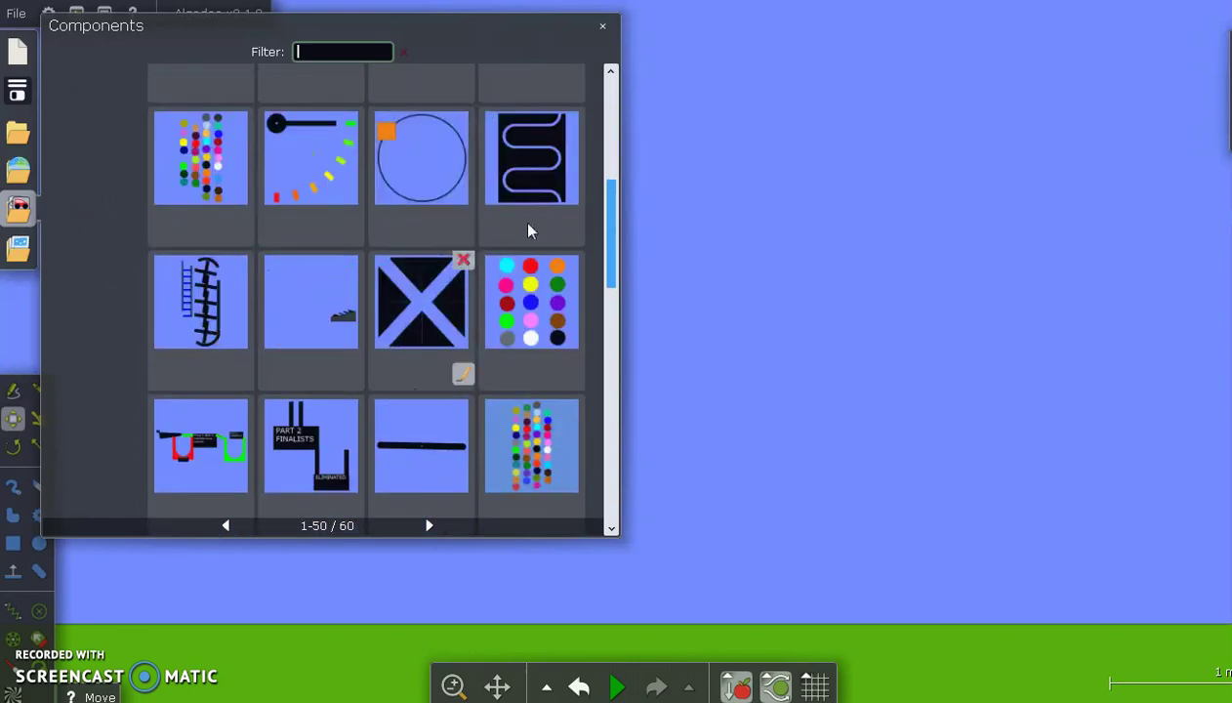
pyautogui.click(602, 29)
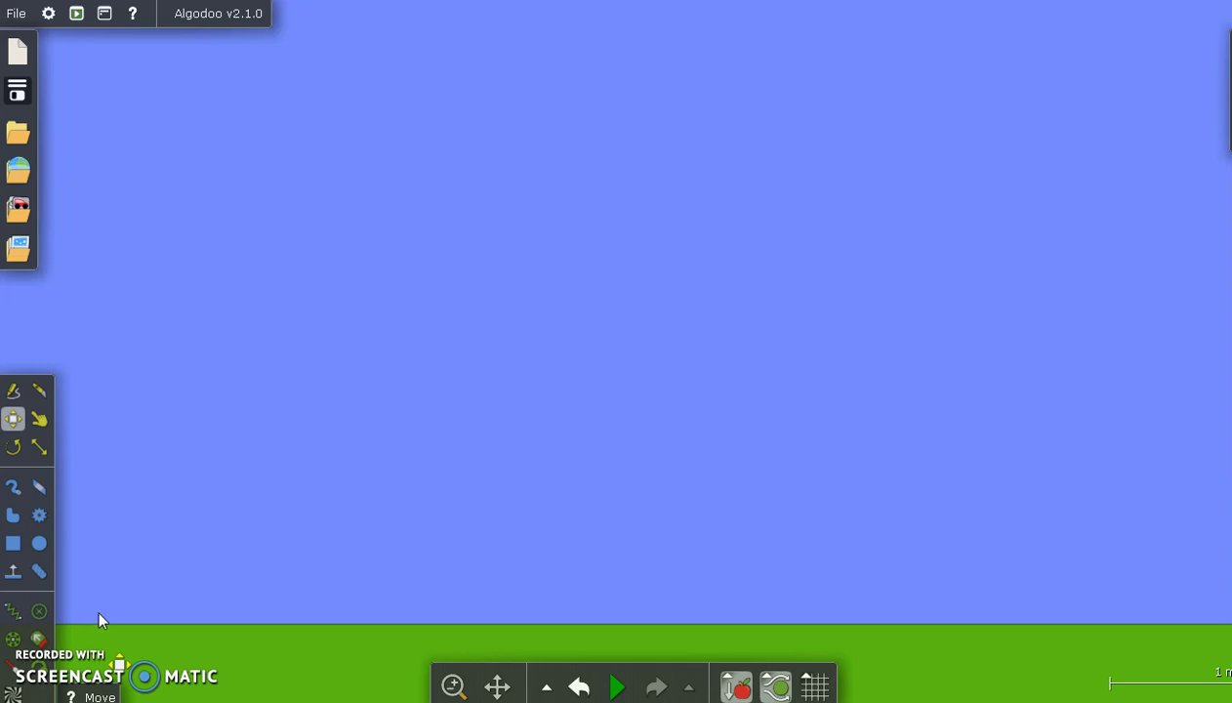
# With the Brush, paint a red ball and a large green hook-shaped stroke.
pyautogui.click(12, 488)
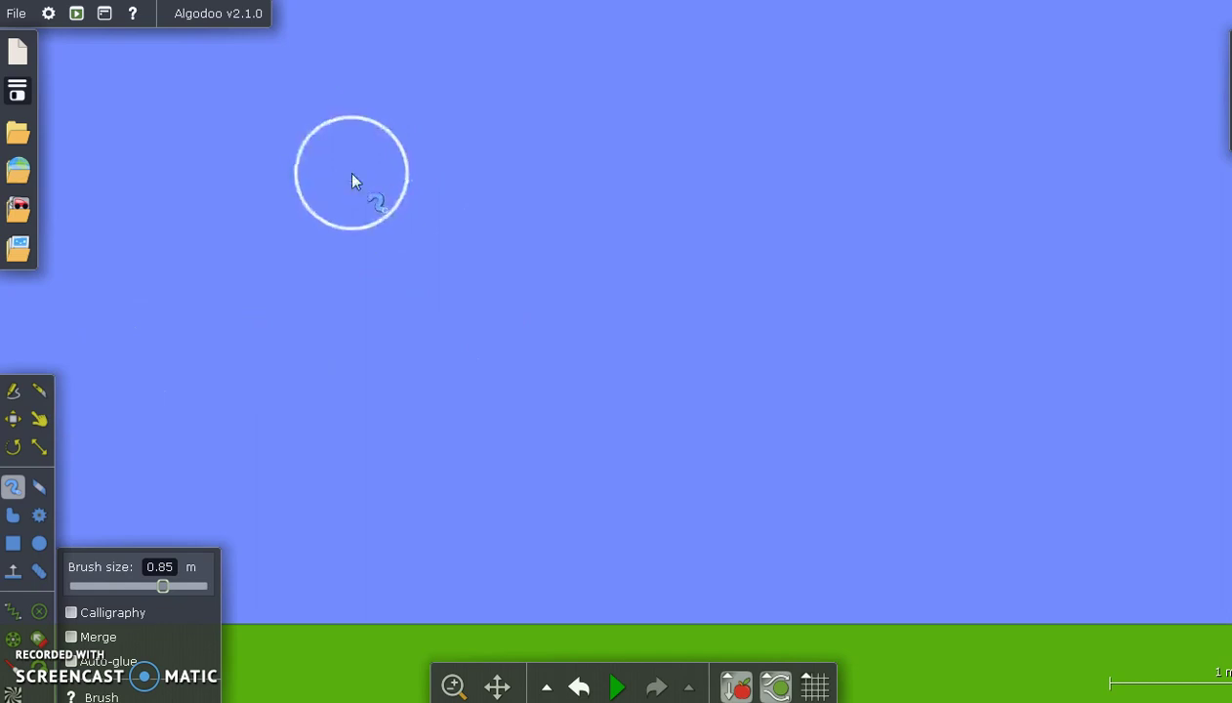
pyautogui.click(381, 104)
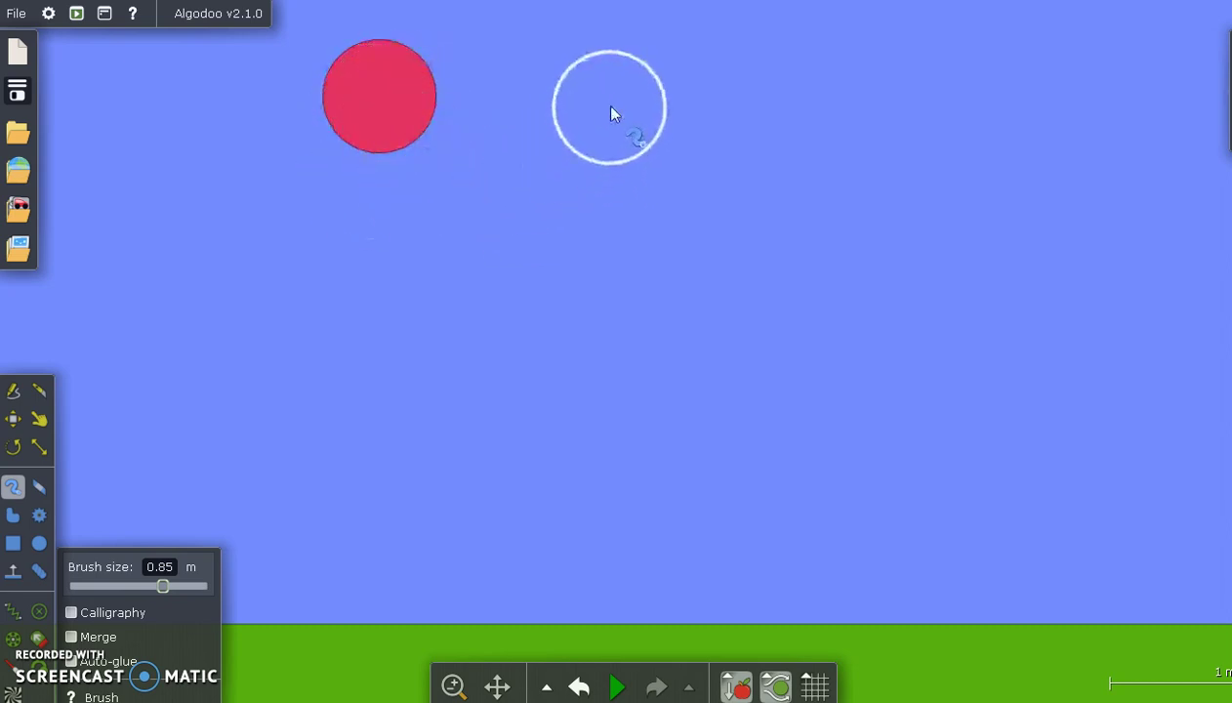
pyautogui.click(615, 96)
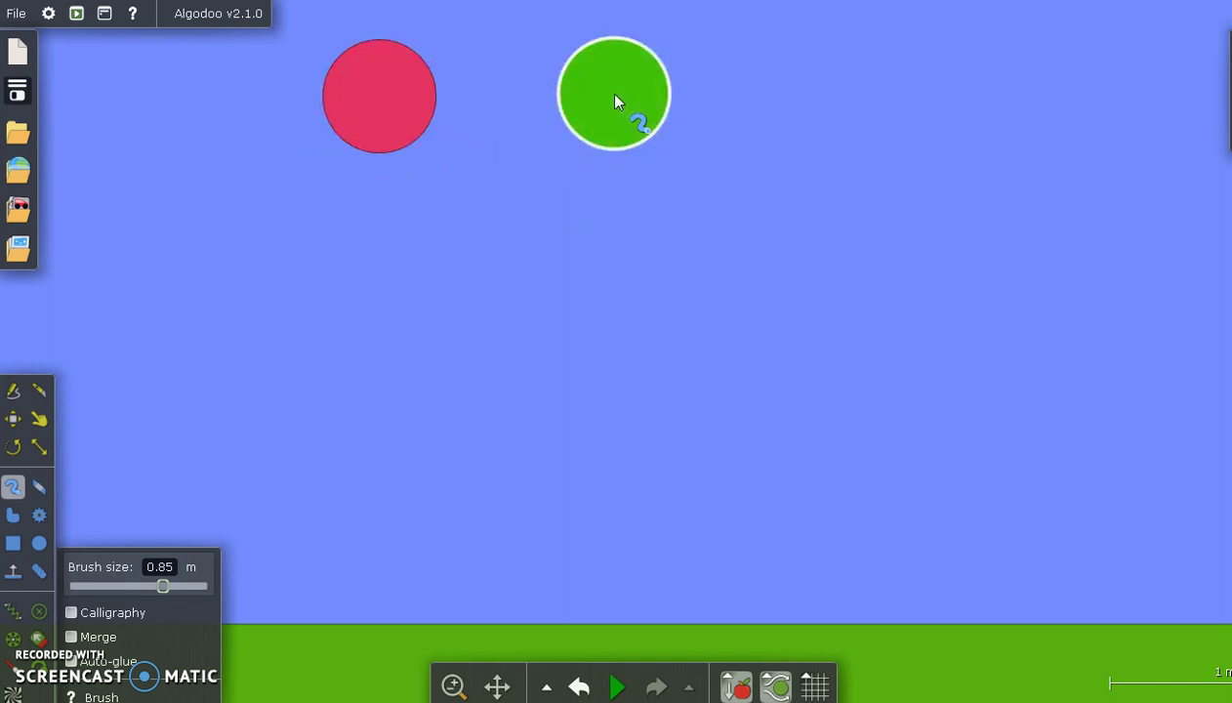
pyautogui.moveTo(615, 100)
pyautogui.mouseDown()
pyautogui.moveTo(664, 96)
pyautogui.moveTo(773, 152)
pyautogui.moveTo(803, 231)
pyautogui.moveTo(717, 381)
pyautogui.moveTo(579, 446)
pyautogui.moveTo(658, 577)
pyautogui.moveTo(880, 631)
pyautogui.moveTo(992, 424)
pyautogui.moveTo(1007, 368)
pyautogui.mouseUp()
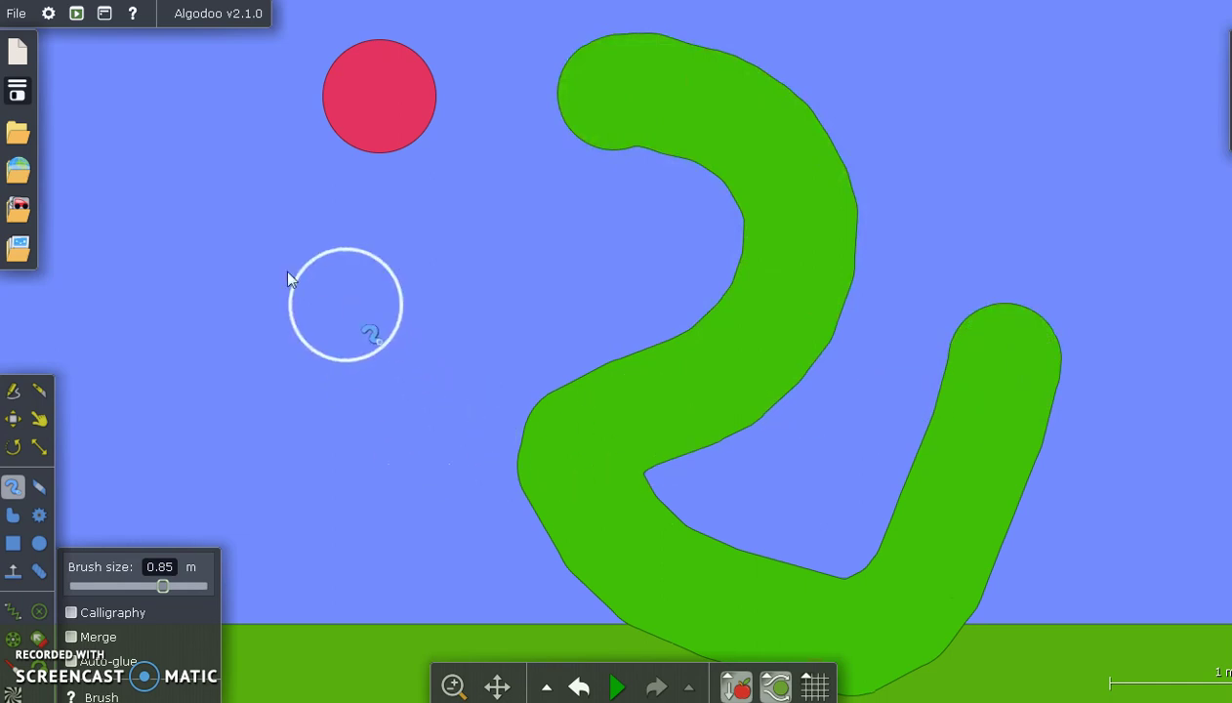
# Paint a pale green slanted bar on the left and frame all shapes in view.
pyautogui.moveTo(220, 245); pyautogui.dragTo(219, 245)
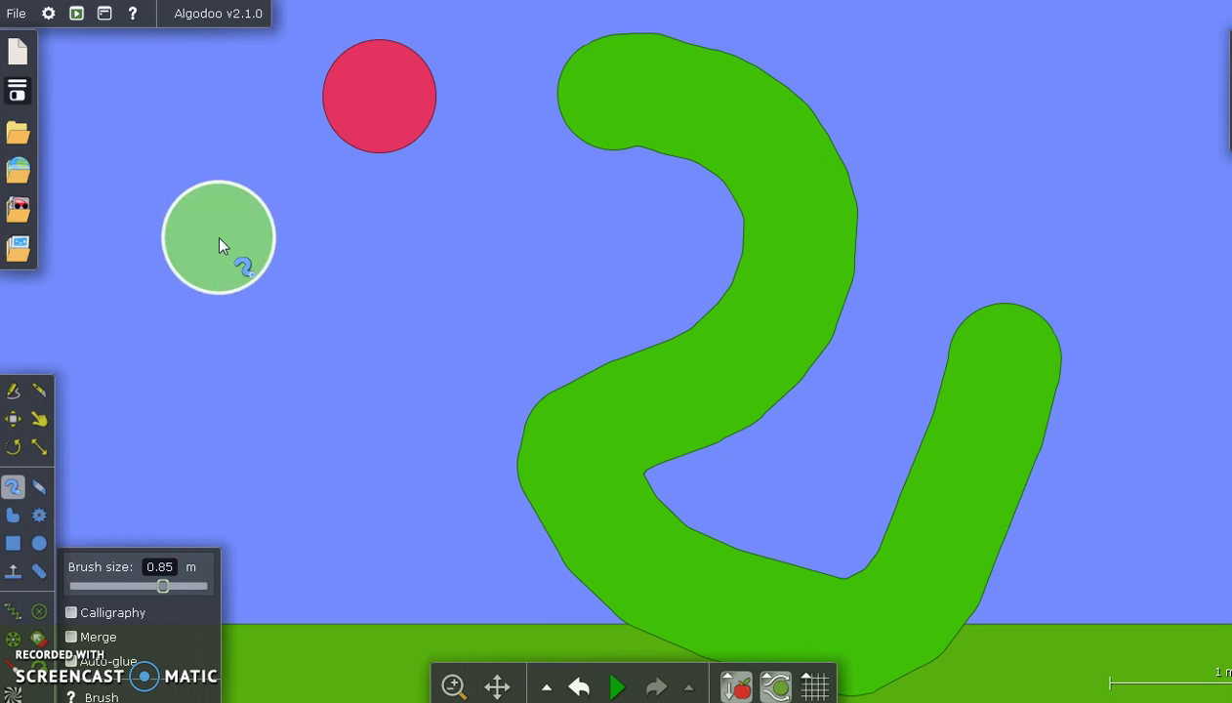
pyautogui.moveTo(219, 239); pyautogui.dragTo(316, 484)
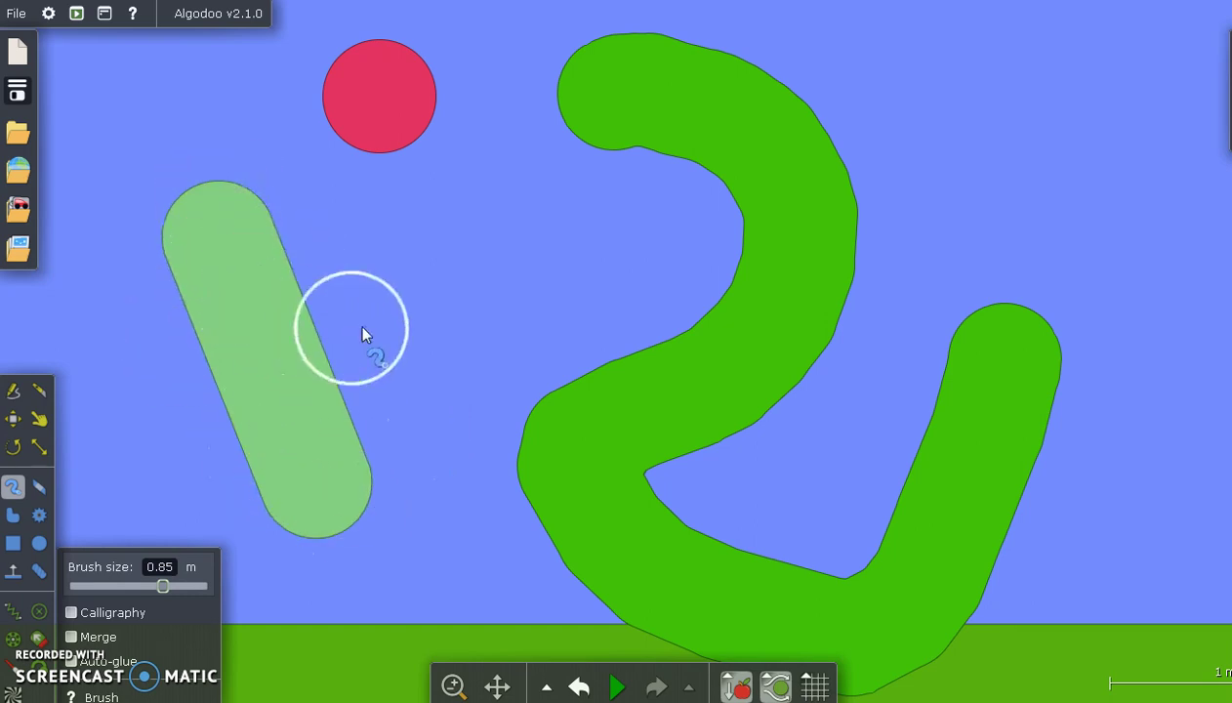
pyautogui.scroll(-3, 420, 305)
pyautogui.scroll(-1, 427, 306)
pyautogui.moveTo(429, 306); pyautogui.dragTo(493, 306)
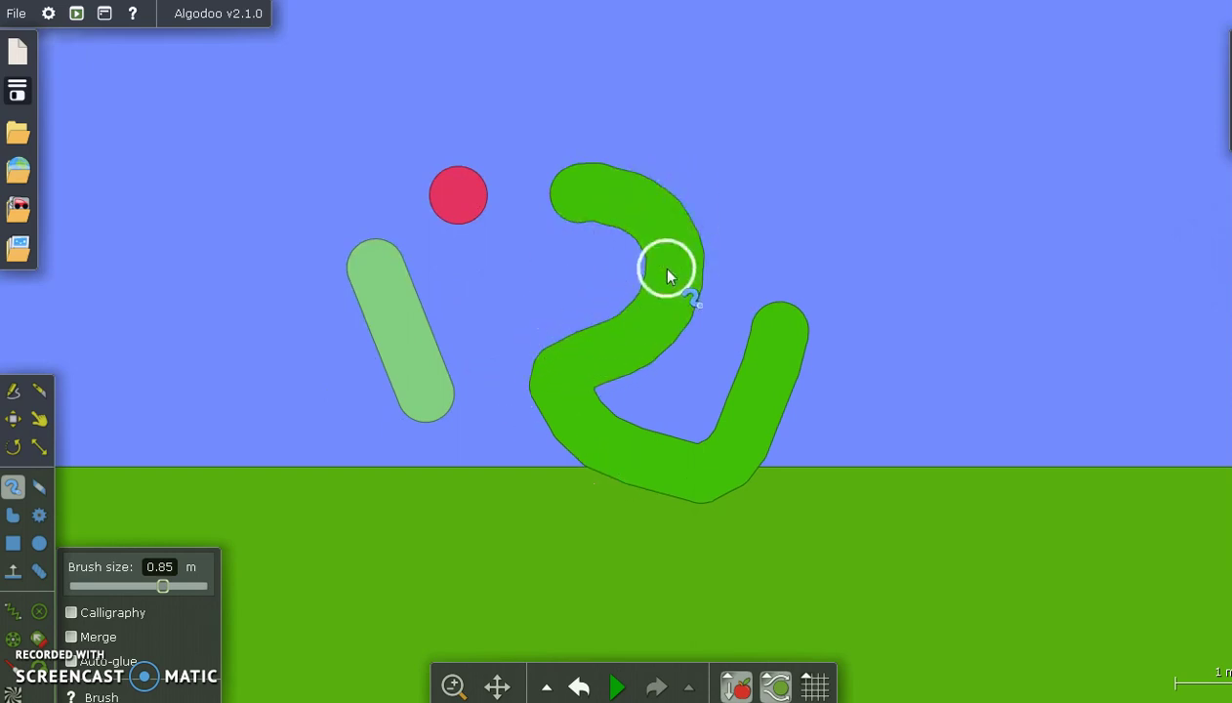
# Erase the ground and start the simulation so the shapes fall away.
pyautogui.click(13, 421)
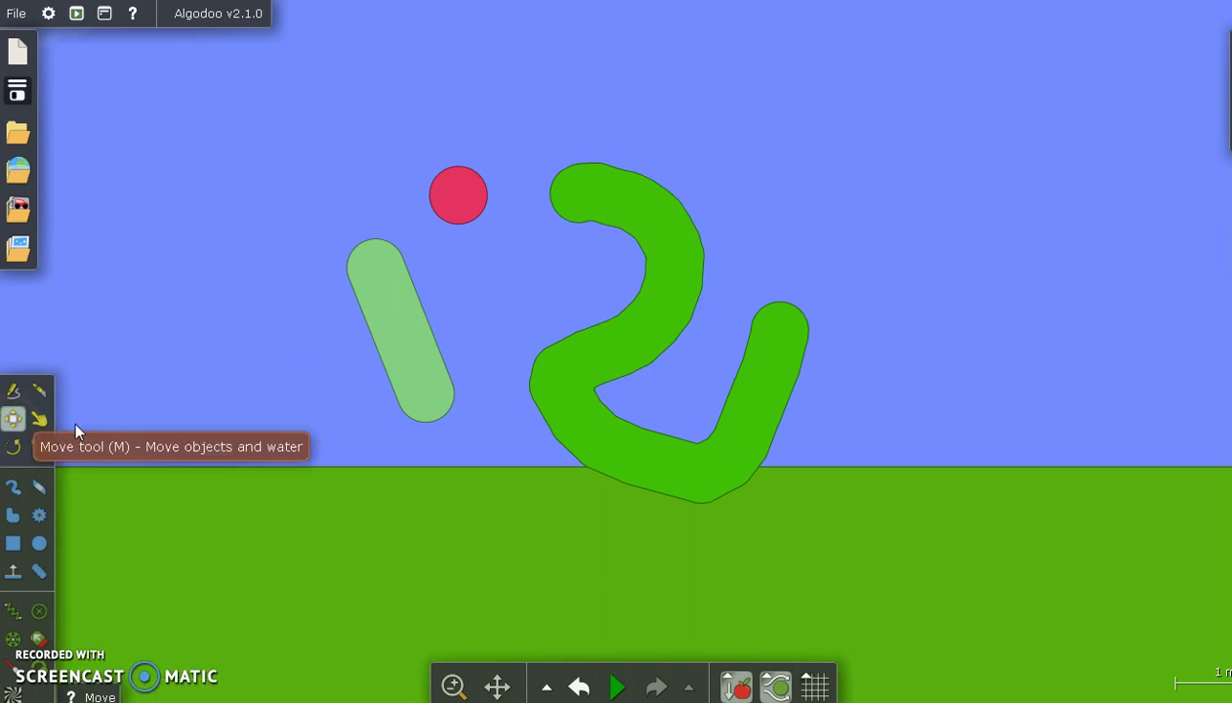
pyautogui.rightClick(445, 520)
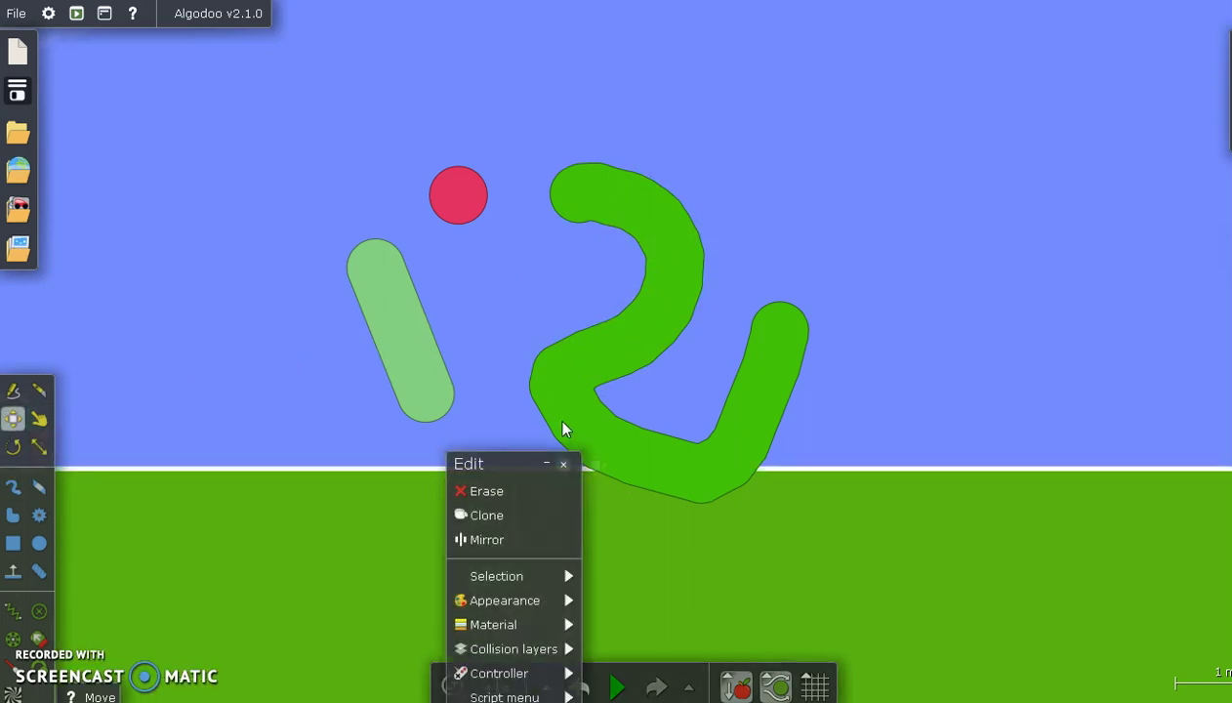
pyautogui.click(498, 493)
pyautogui.moveTo(619, 679)
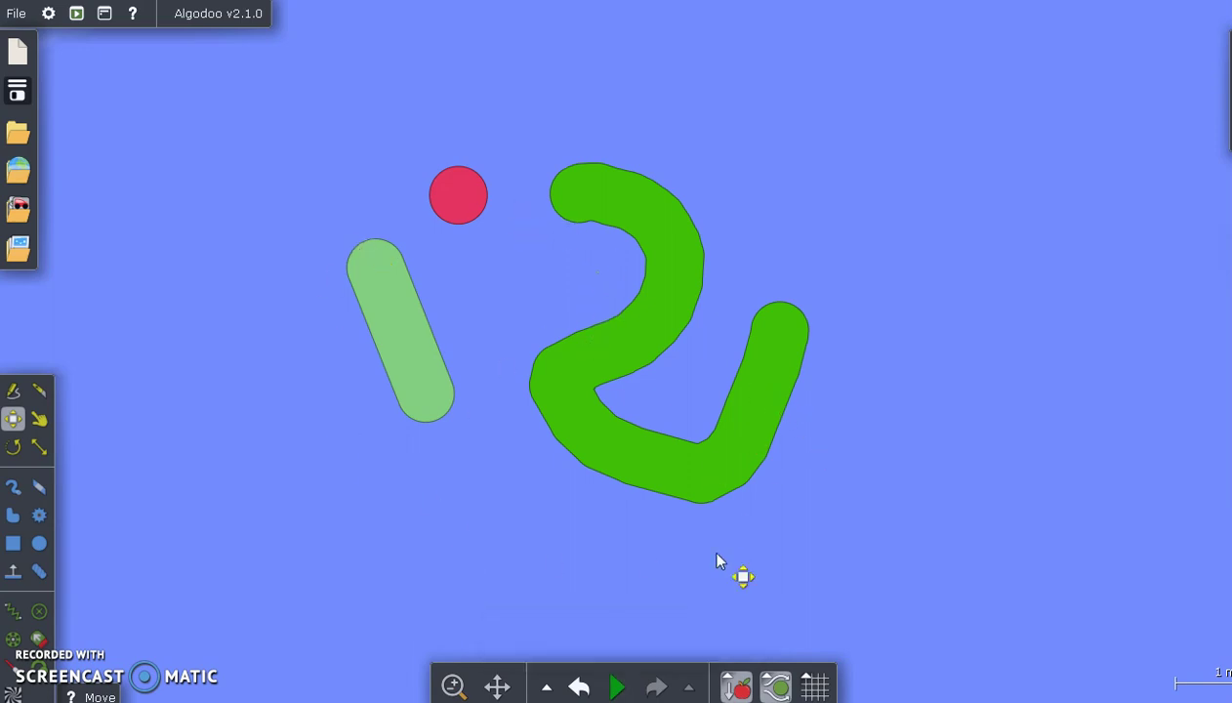
pyautogui.click(618, 688)
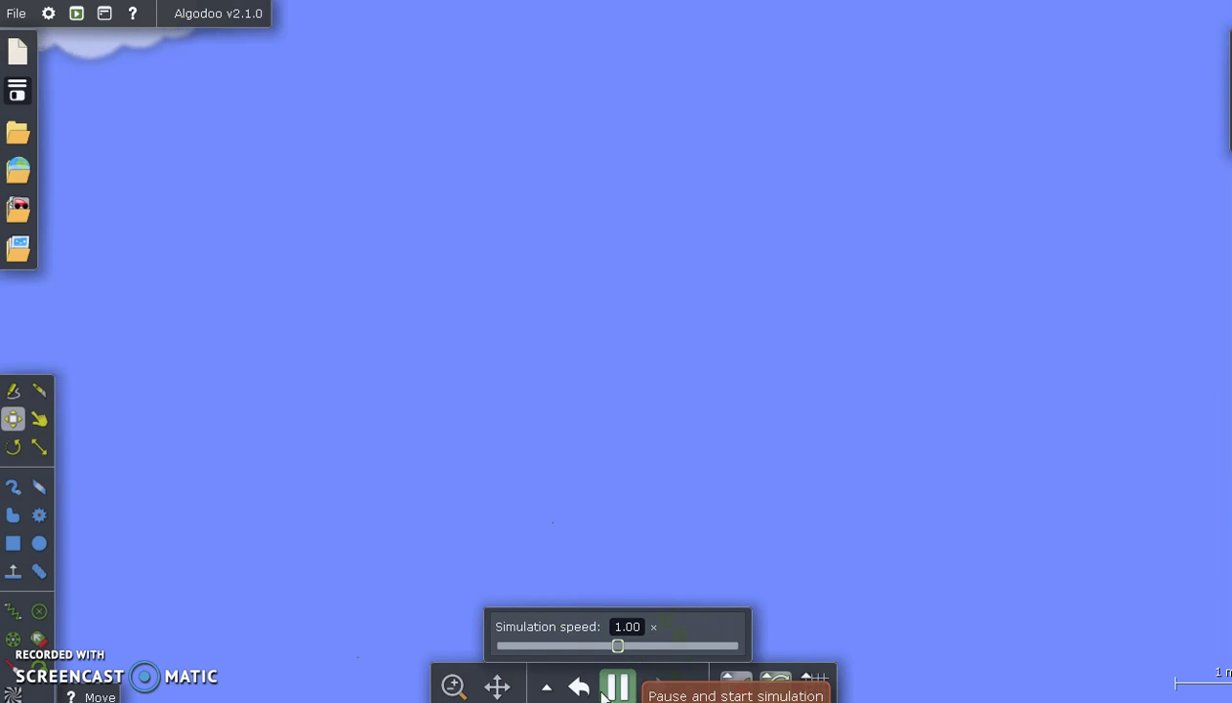
# Stop the simulation to restore the shapes and bring up the red circle's Edit menu.
pyautogui.click(579, 687)
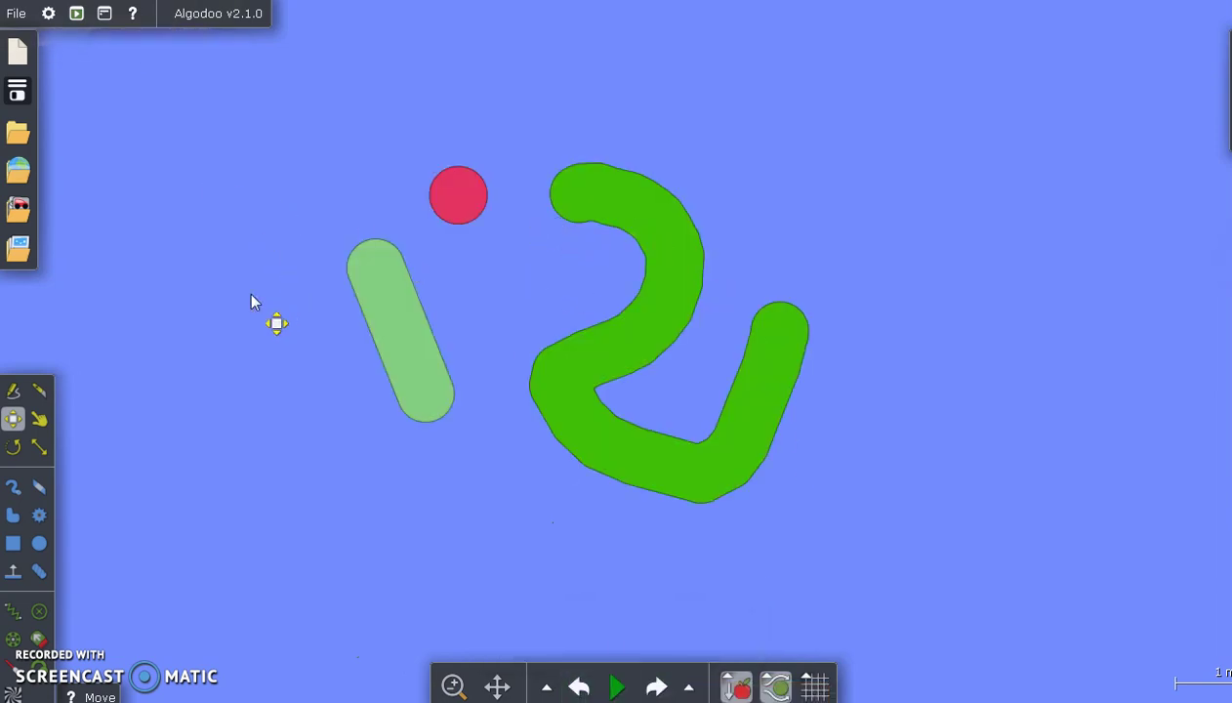
pyautogui.rightClick(467, 204)
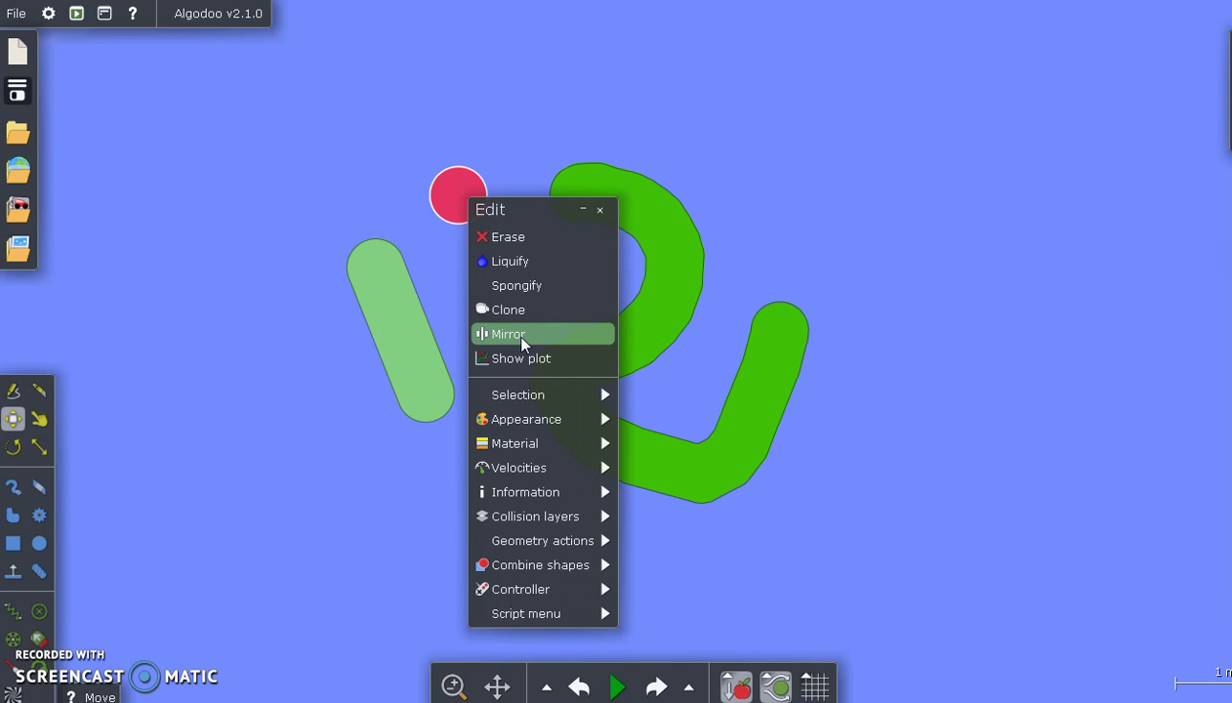
# Recolour the circle via red and black to deep blue (hue 240, saturation 100%, value 83%).
pyautogui.moveTo(544, 395)
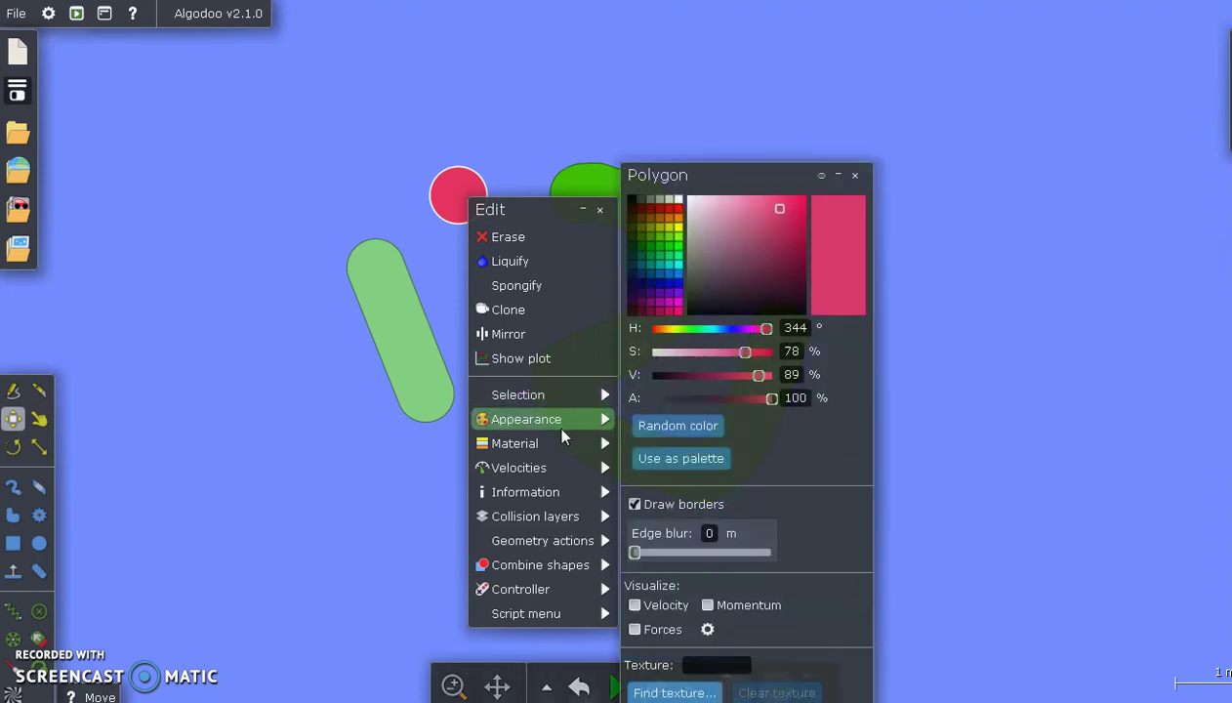
pyautogui.moveTo(565, 418)
pyautogui.click(677, 211)
pyautogui.click(635, 202)
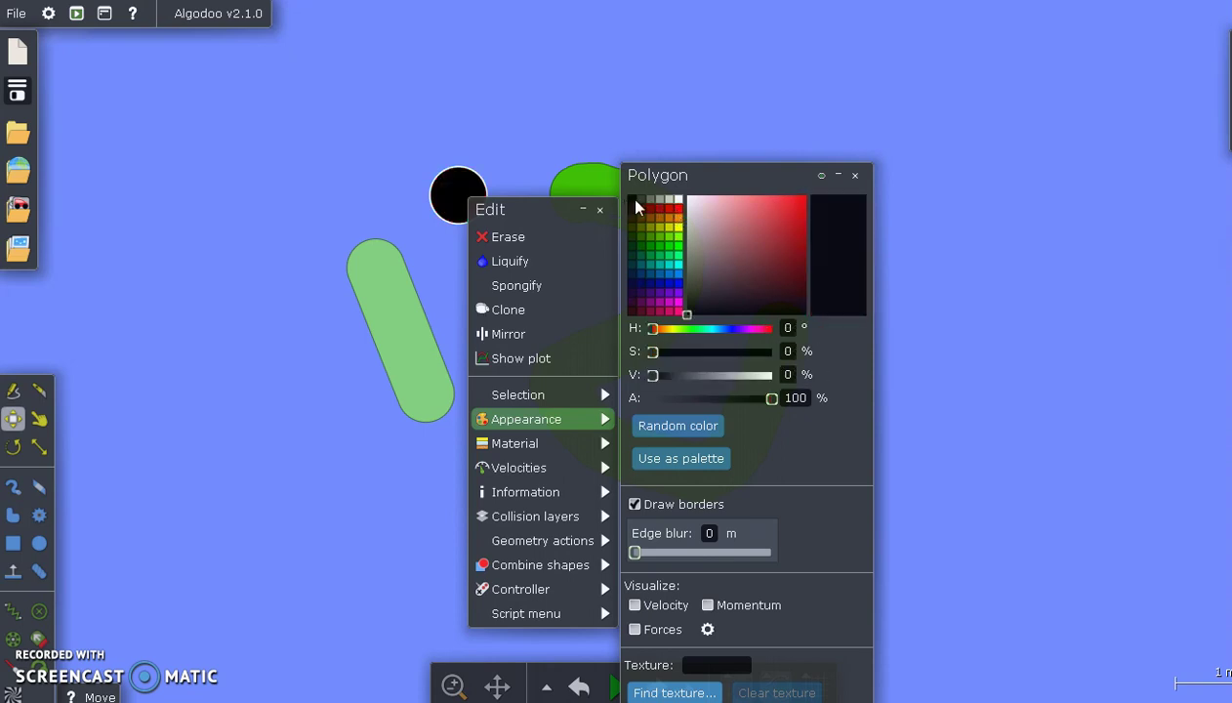
pyautogui.click(671, 290)
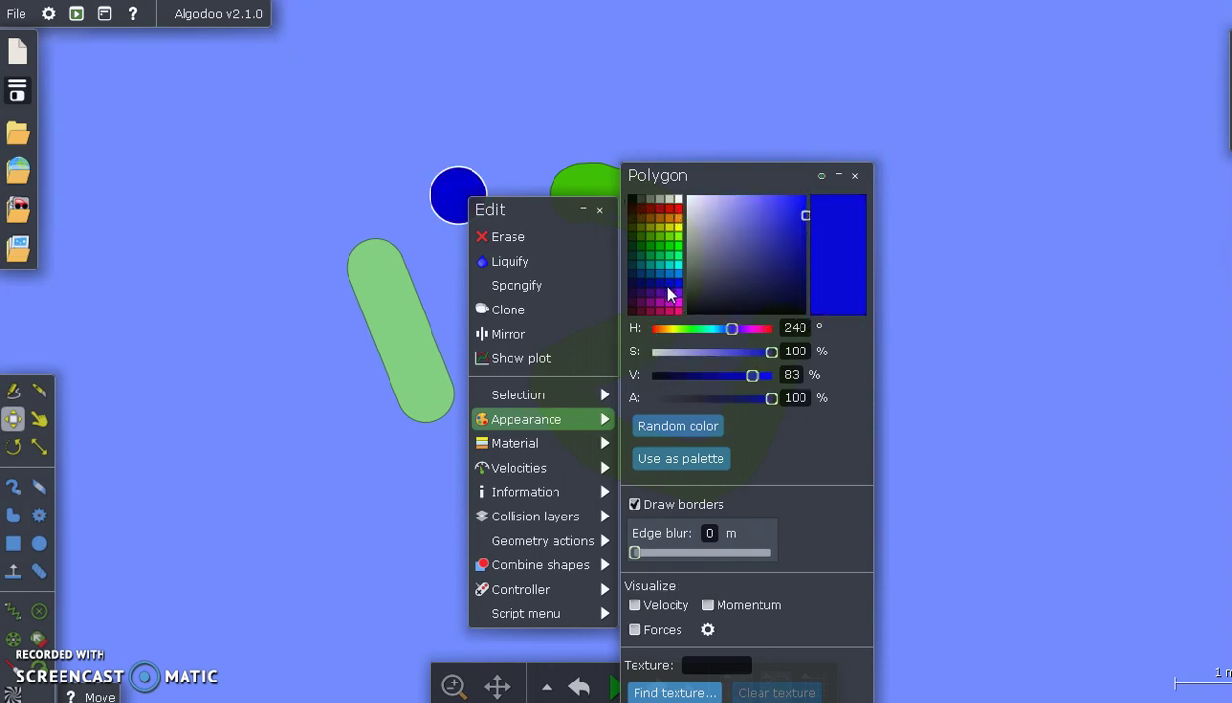
# Try Gold and Ice, then settle on Stone material (density 2.4, friction 0.90, restitution 0.200).
pyautogui.moveTo(555, 446)
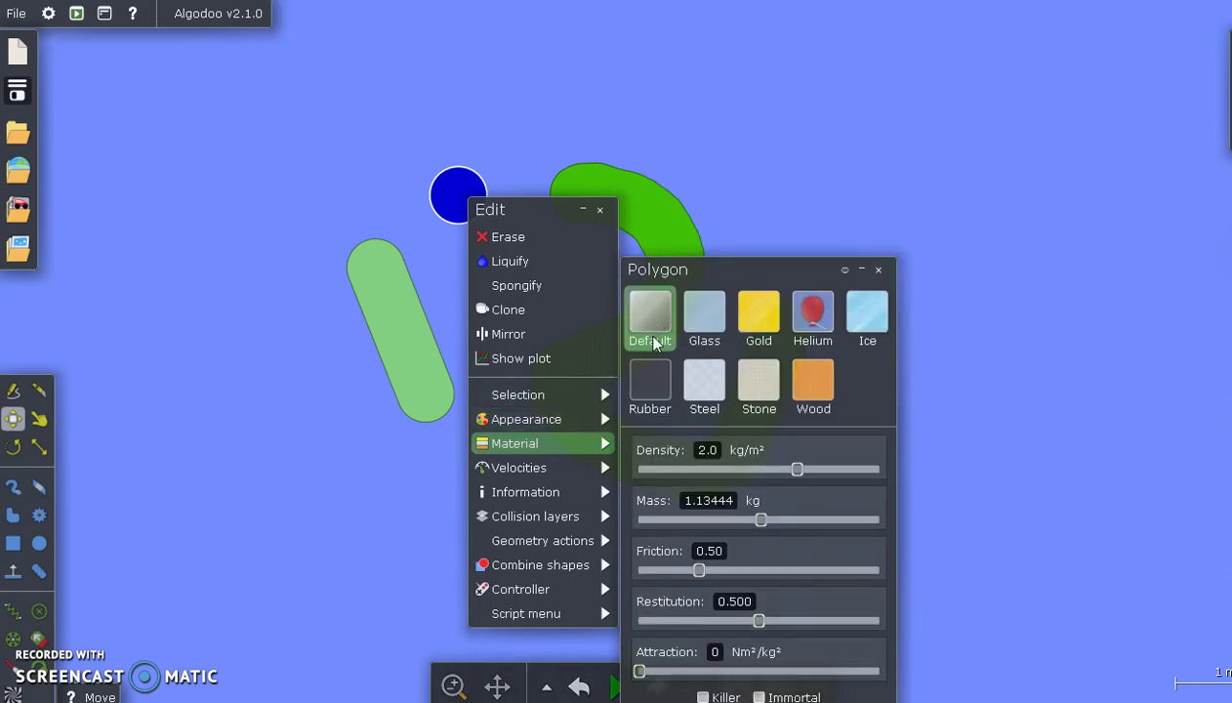
pyautogui.click(767, 315)
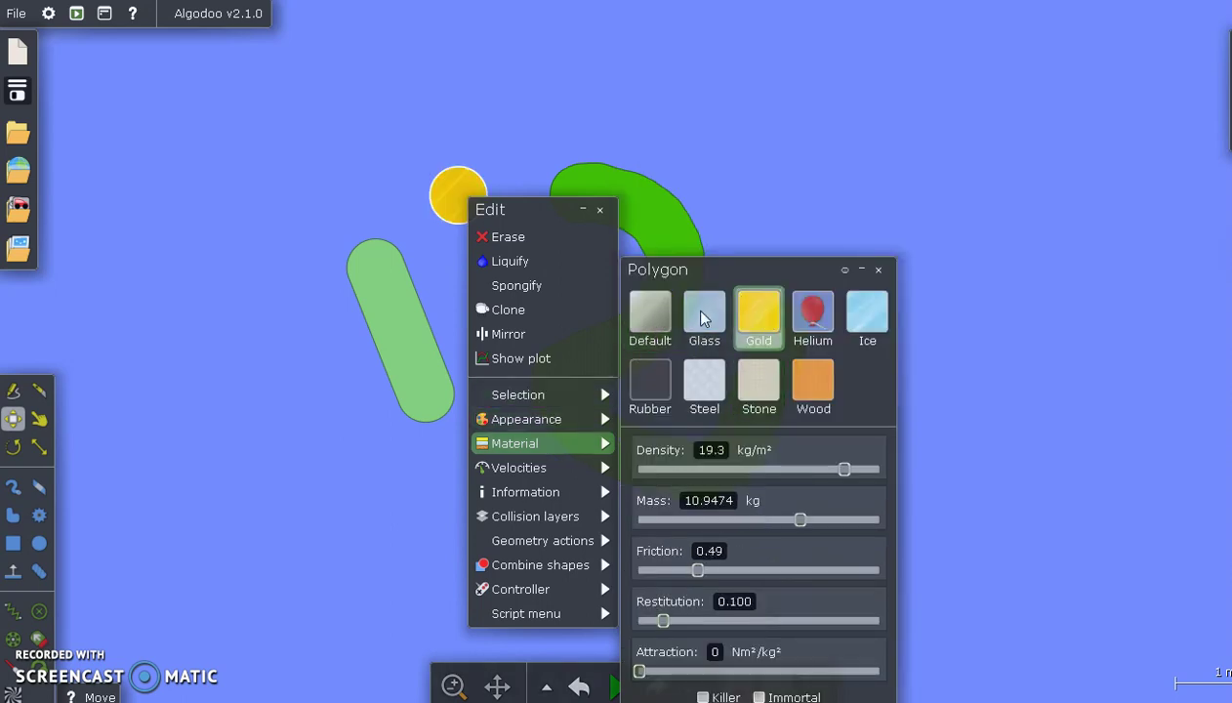
pyautogui.click(886, 330)
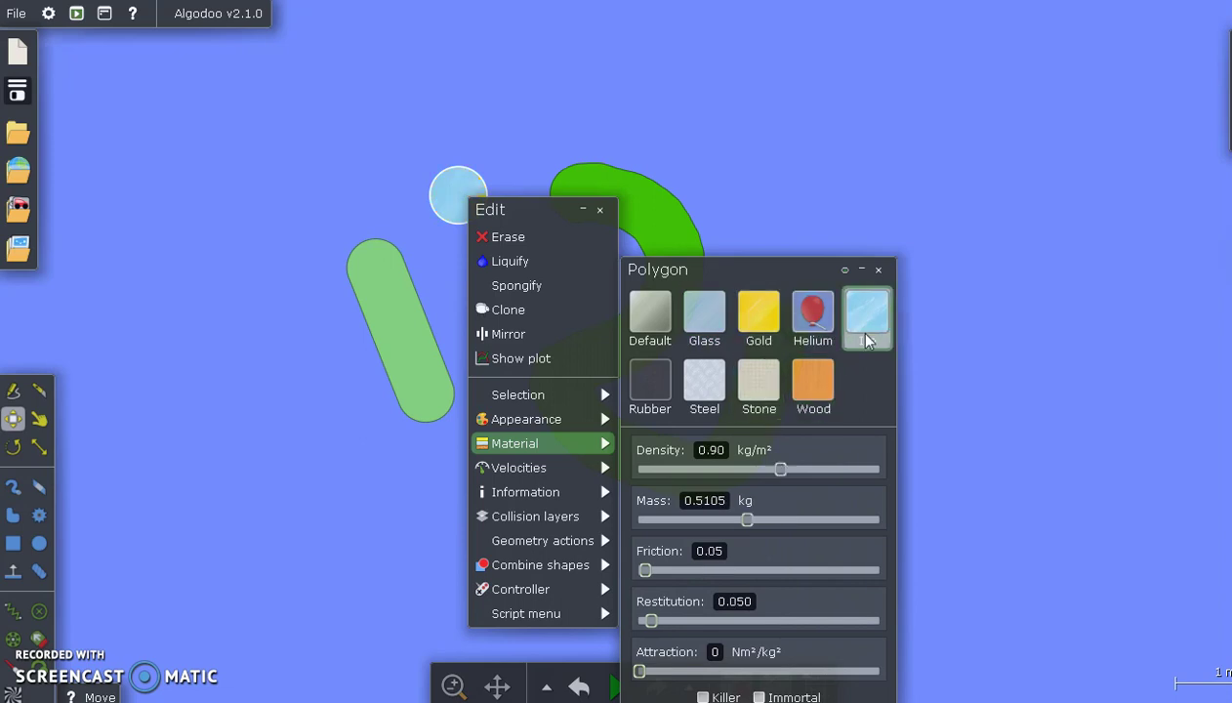
pyautogui.click(761, 400)
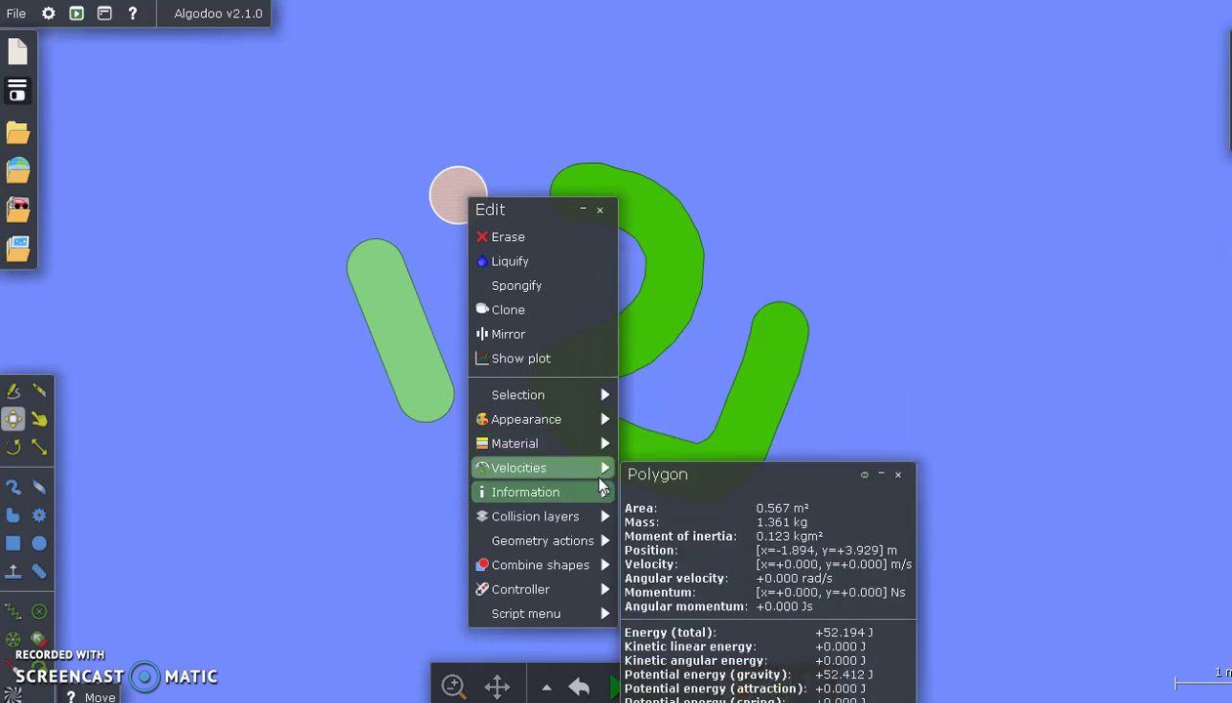
# Show the circle's Information stats and its collision layer settings.
pyautogui.moveTo(597, 502)
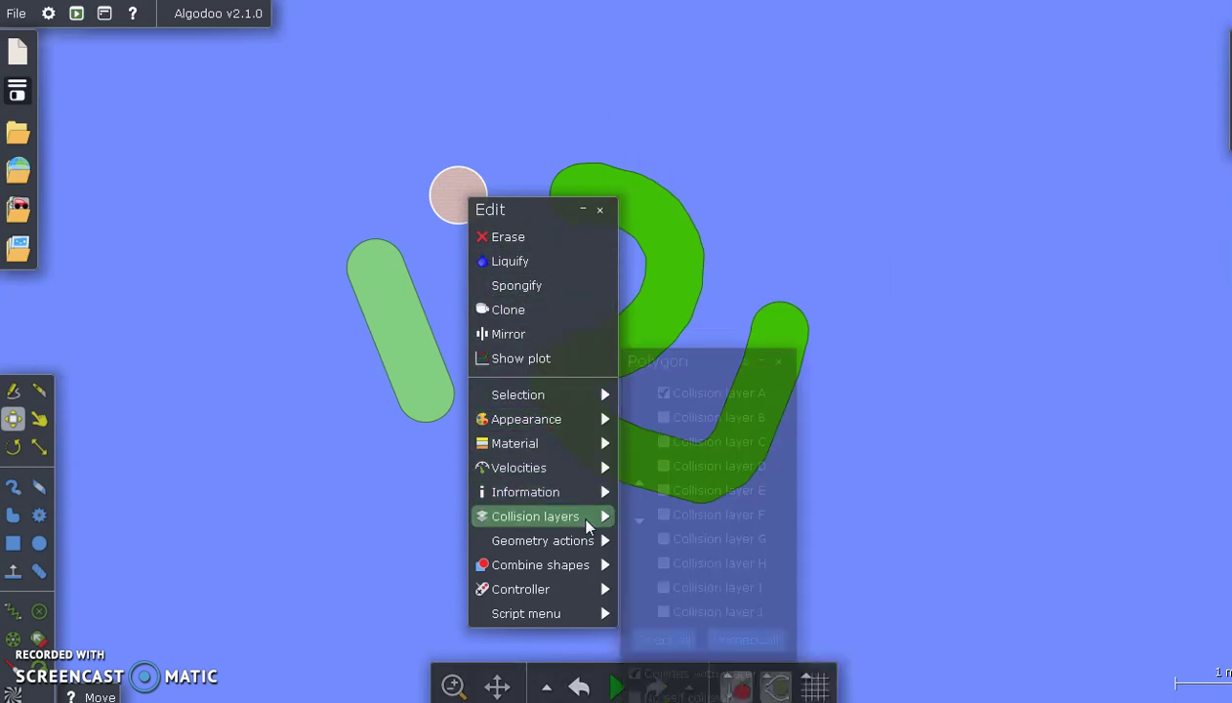
# Glue the circle to the background and test it with a quick simulation run.
pyautogui.moveTo(588, 547)
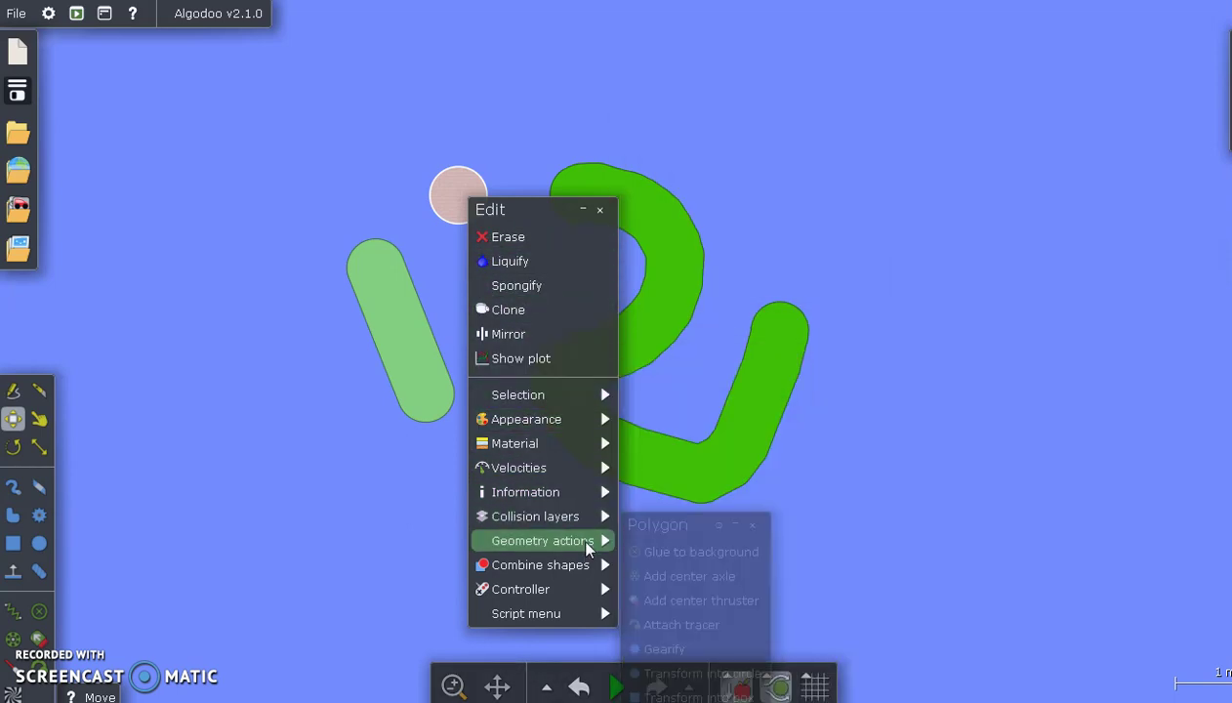
pyautogui.click(677, 554)
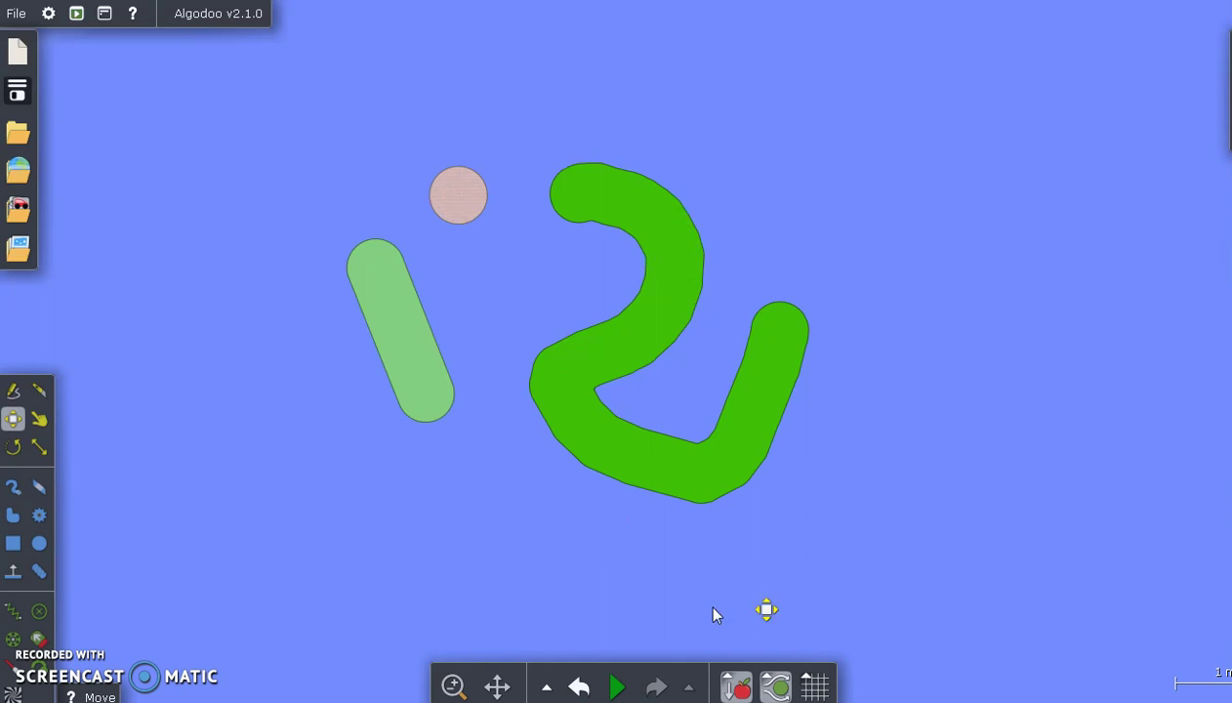
pyautogui.click(617, 688)
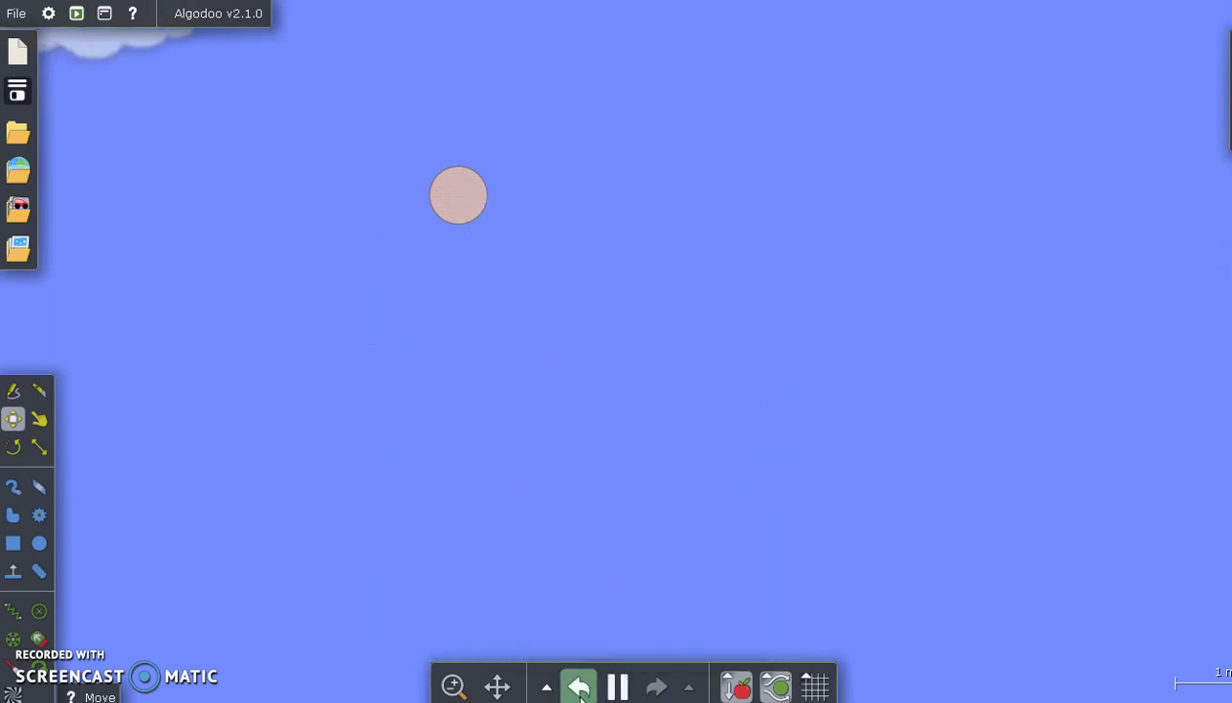
pyautogui.click(579, 688)
# Glue the green curved shape and the pale green capsule to the background.
pyautogui.rightClick(648, 287)
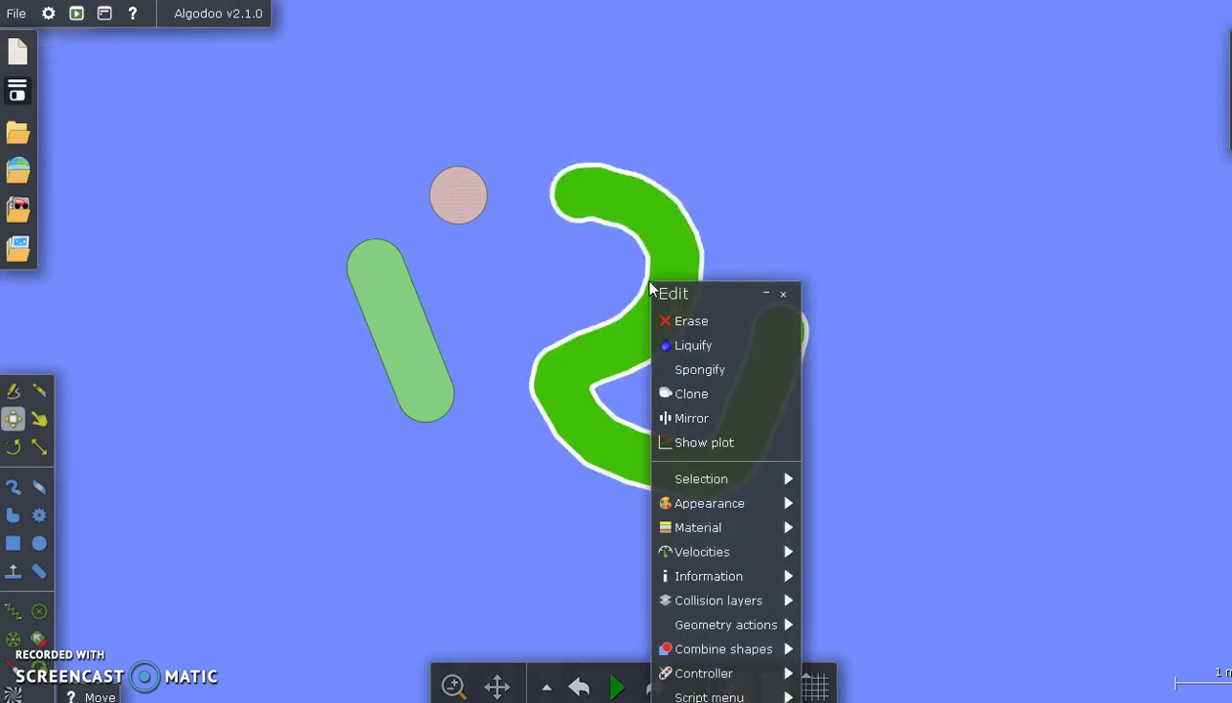
pyautogui.moveTo(744, 616)
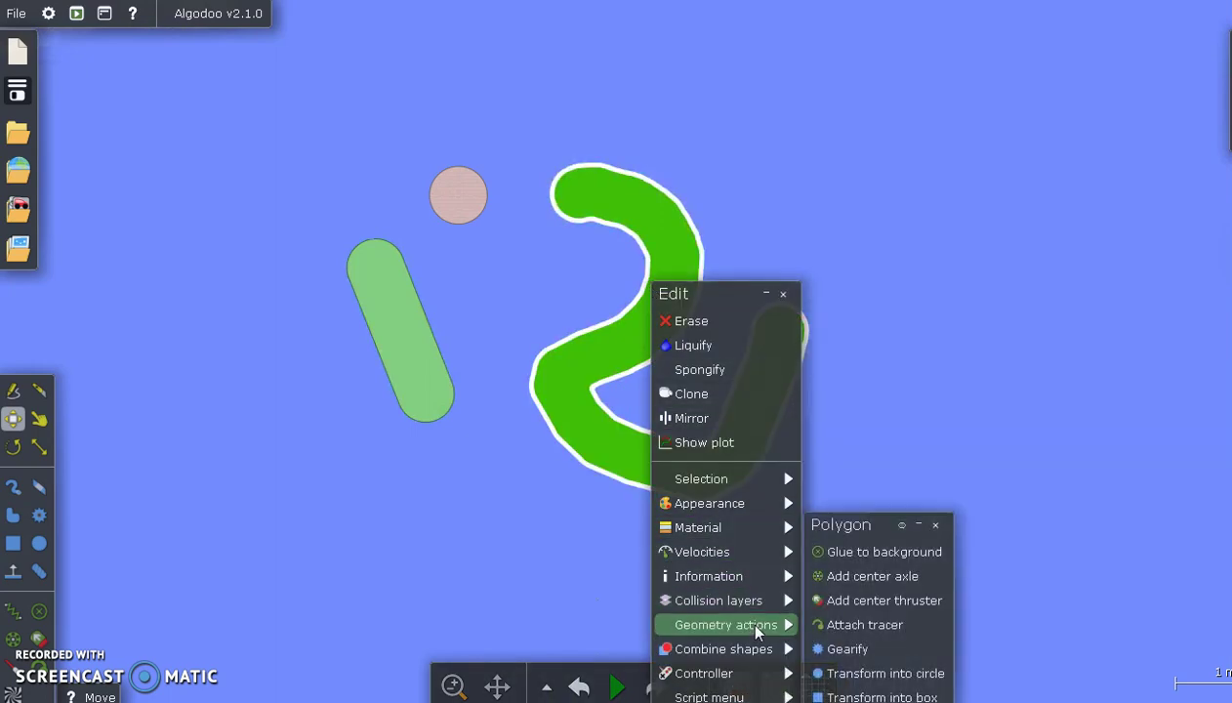
pyautogui.click(857, 551)
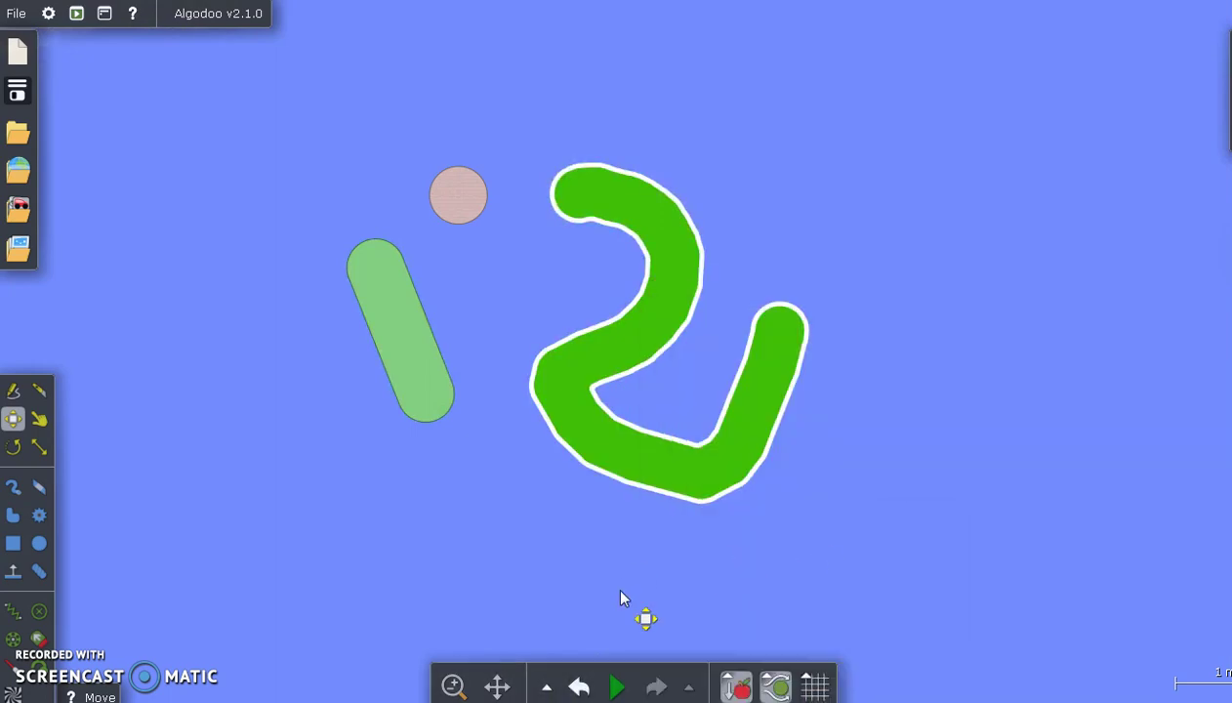
pyautogui.rightClick(432, 403)
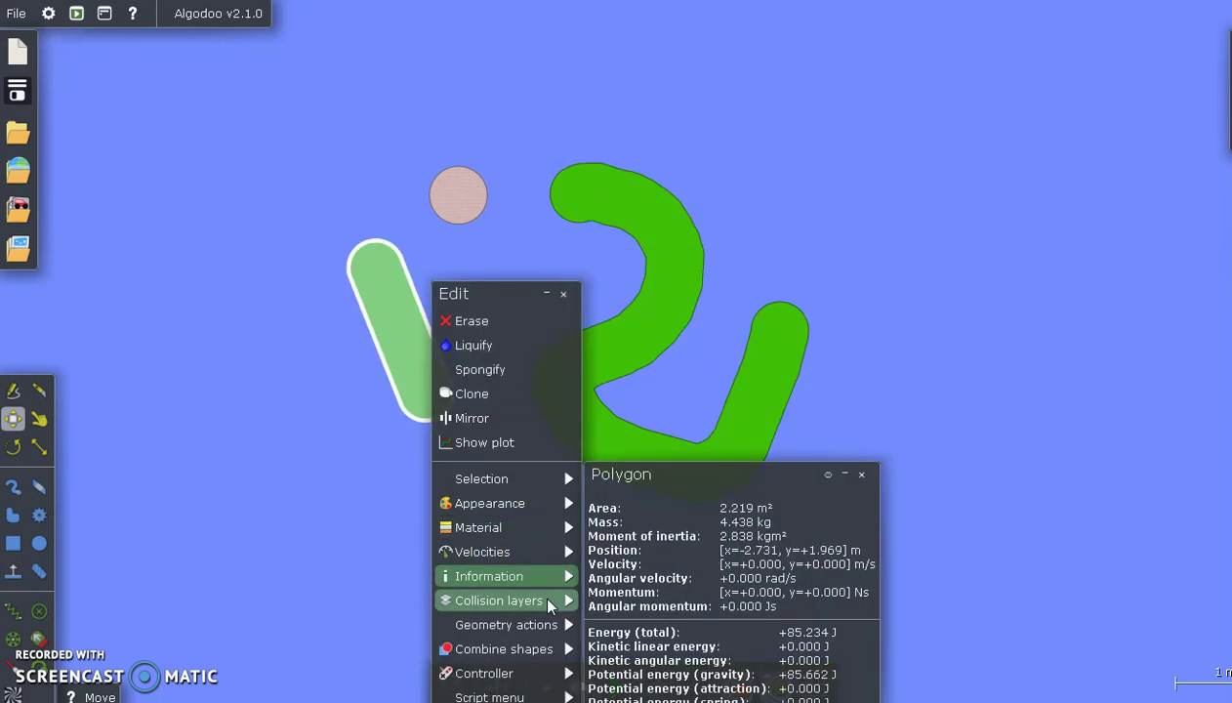
pyautogui.moveTo(553, 625)
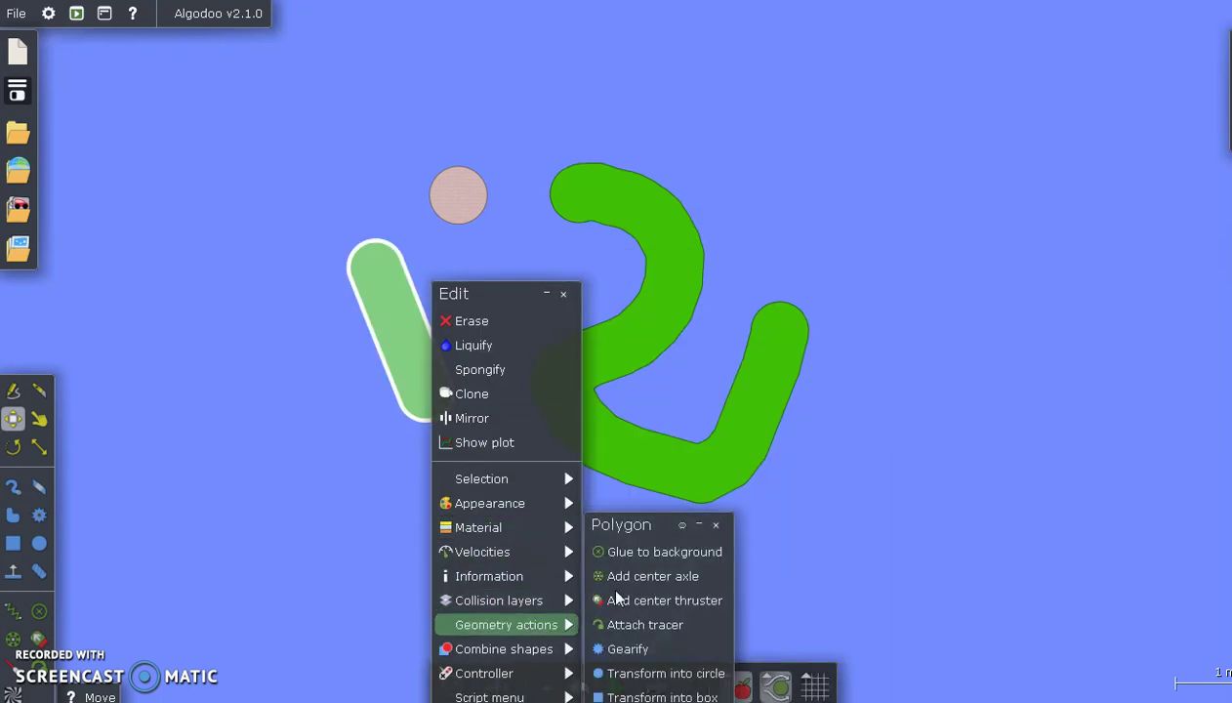
pyautogui.click(621, 540)
# Erase the ball, bar and squiggle using a 0.70 m eraser brush.
pyautogui.click(218, 485)
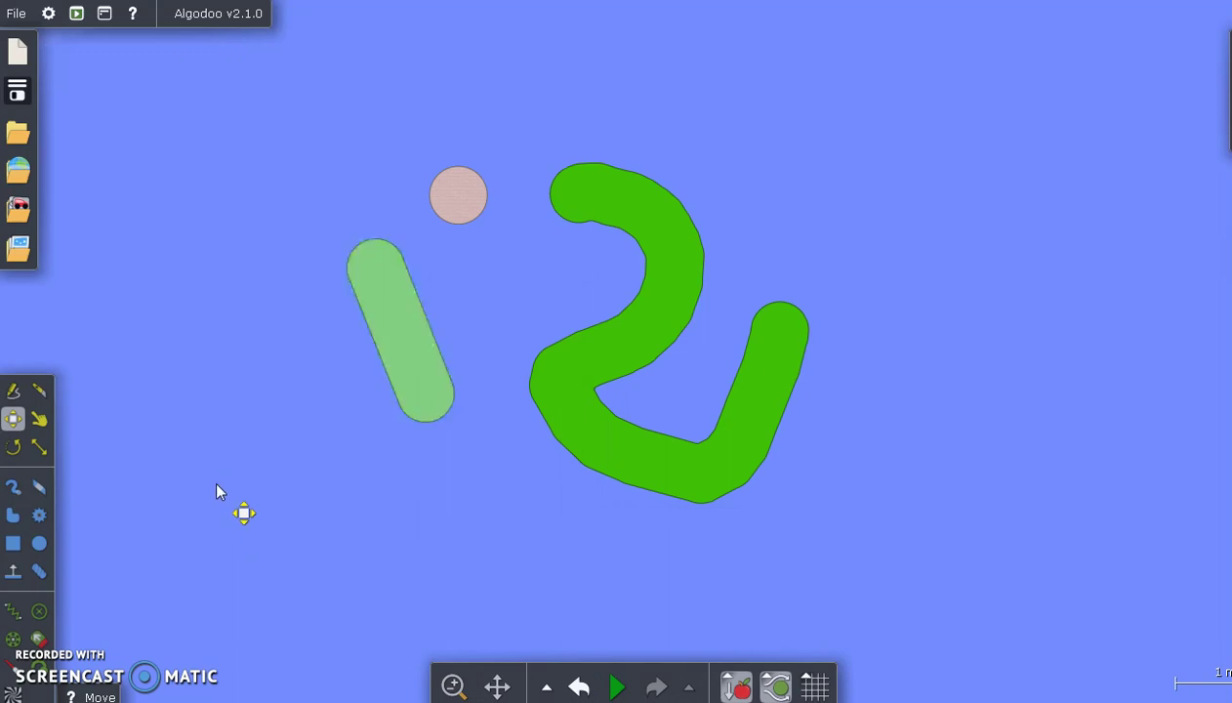
pyautogui.click(41, 485)
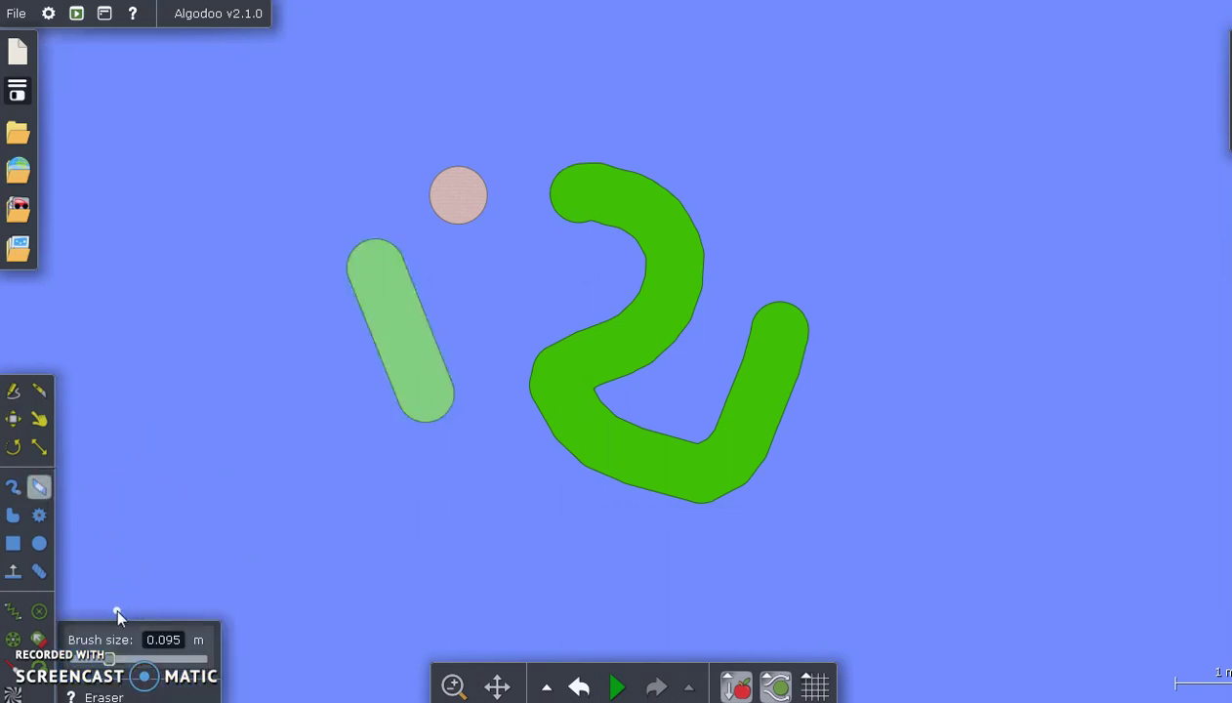
pyautogui.moveTo(110, 659); pyautogui.dragTo(158, 659)
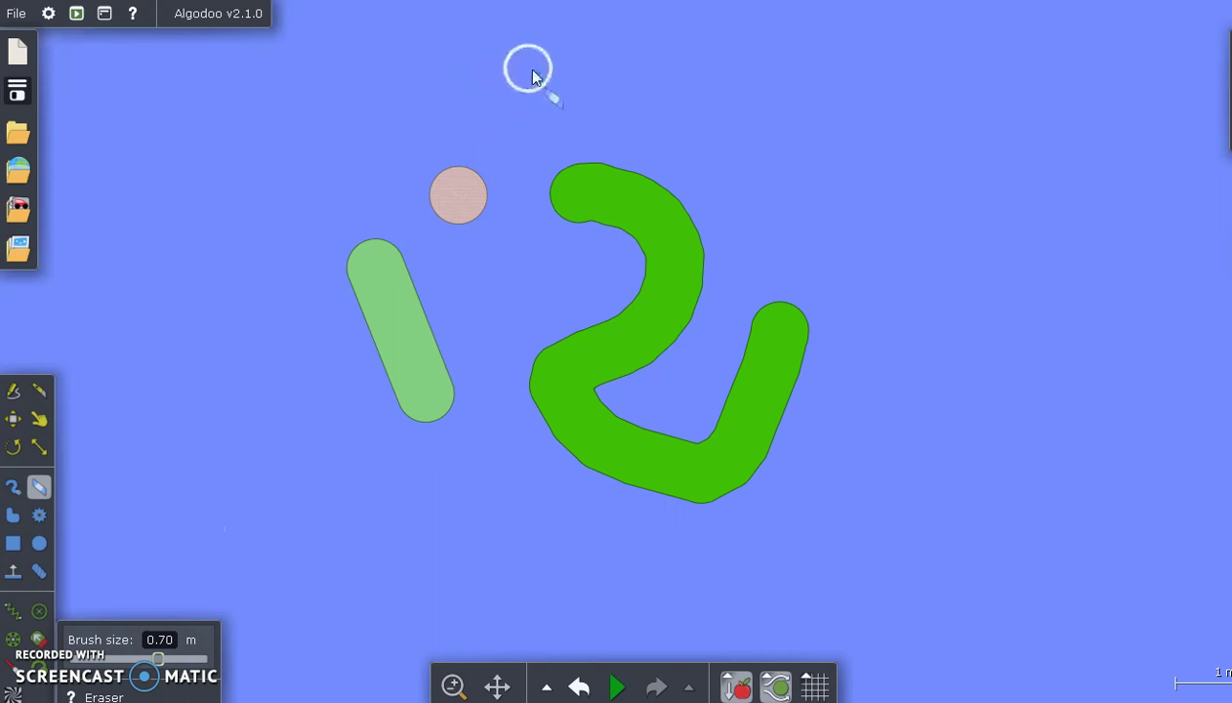
pyautogui.moveTo(368, 200)
pyautogui.mouseDown()
pyautogui.moveTo(555, 110)
pyautogui.moveTo(462, 209)
pyautogui.moveTo(484, 246)
pyautogui.moveTo(472, 122)
pyautogui.moveTo(383, 286)
pyautogui.moveTo(387, 231)
pyautogui.moveTo(571, 210)
pyautogui.moveTo(496, 167)
pyautogui.moveTo(361, 369)
pyautogui.moveTo(728, 354)
pyautogui.moveTo(743, 402)
pyautogui.moveTo(617, 443)
pyautogui.moveTo(588, 489)
pyautogui.moveTo(835, 519)
pyautogui.moveTo(546, 554)
pyautogui.moveTo(717, 381)
pyautogui.moveTo(758, 467)
pyautogui.moveTo(907, 421)
pyautogui.moveTo(774, 417)
pyautogui.moveTo(741, 362)
pyautogui.moveTo(554, 378)
pyautogui.moveTo(895, 366)
pyautogui.moveTo(776, 378)
pyautogui.moveTo(738, 371)
pyautogui.moveTo(691, 321)
pyautogui.moveTo(753, 329)
pyautogui.moveTo(566, 325)
pyautogui.moveTo(600, 263)
pyautogui.moveTo(735, 230)
pyautogui.moveTo(628, 226)
pyautogui.moveTo(375, 334)
pyautogui.moveTo(434, 263)
pyautogui.moveTo(759, 230)
pyautogui.moveTo(434, 299)
pyautogui.moveTo(656, 226)
pyautogui.mouseUp()
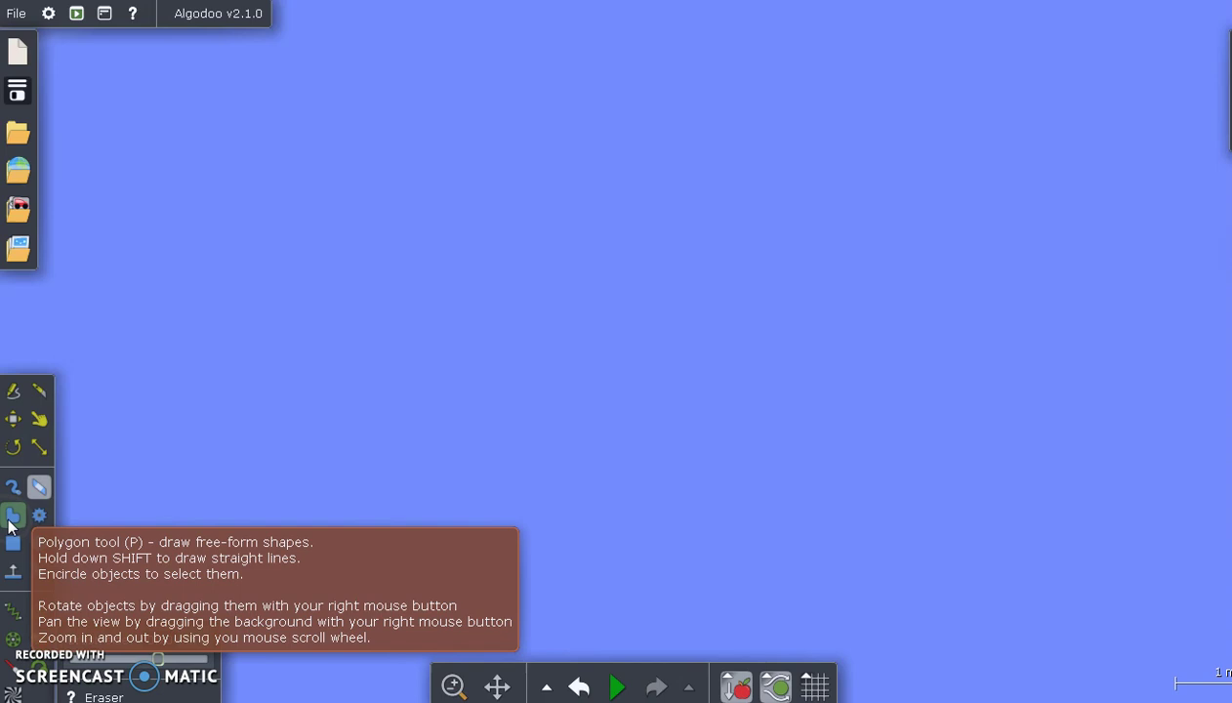
# With the Polygon tool, draw a dark blue triangle and a light blue rectangle to its right.
pyautogui.click(10, 519)
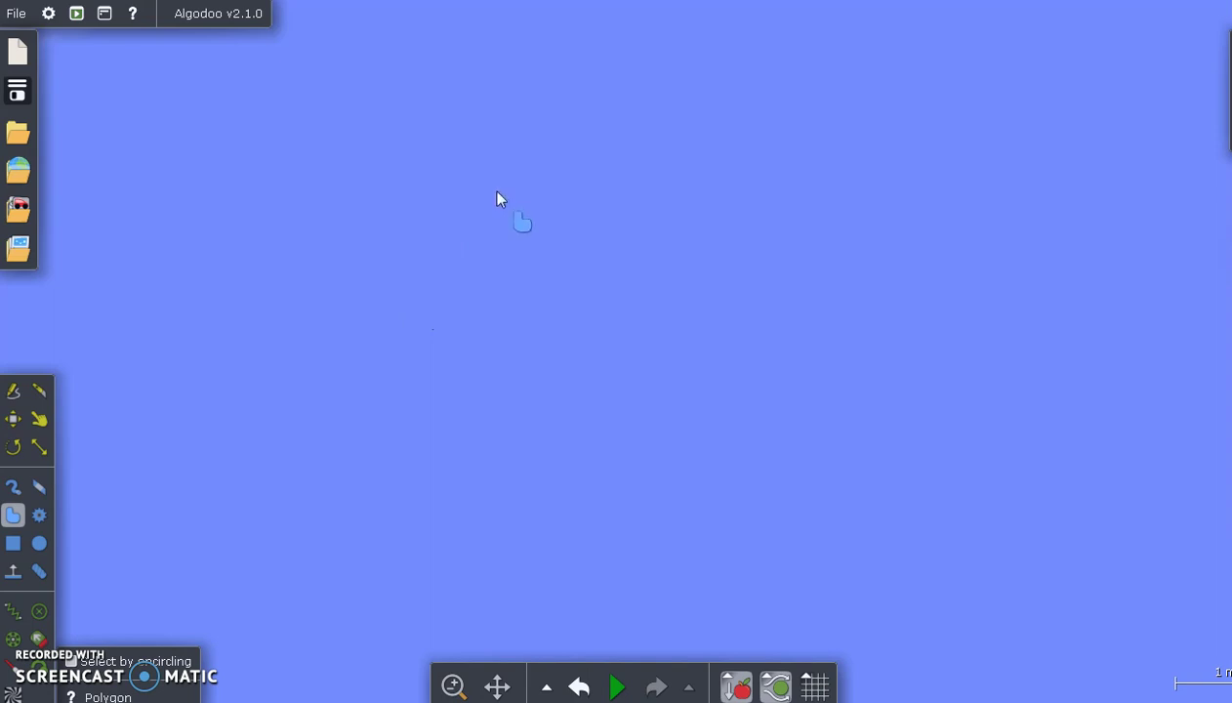
pyautogui.moveTo(497, 194)
pyautogui.mouseDown()
pyautogui.moveTo(494, 317)
pyautogui.moveTo(616, 318)
pyautogui.moveTo(541, 249)
pyautogui.moveTo(497, 192)
pyautogui.mouseUp()
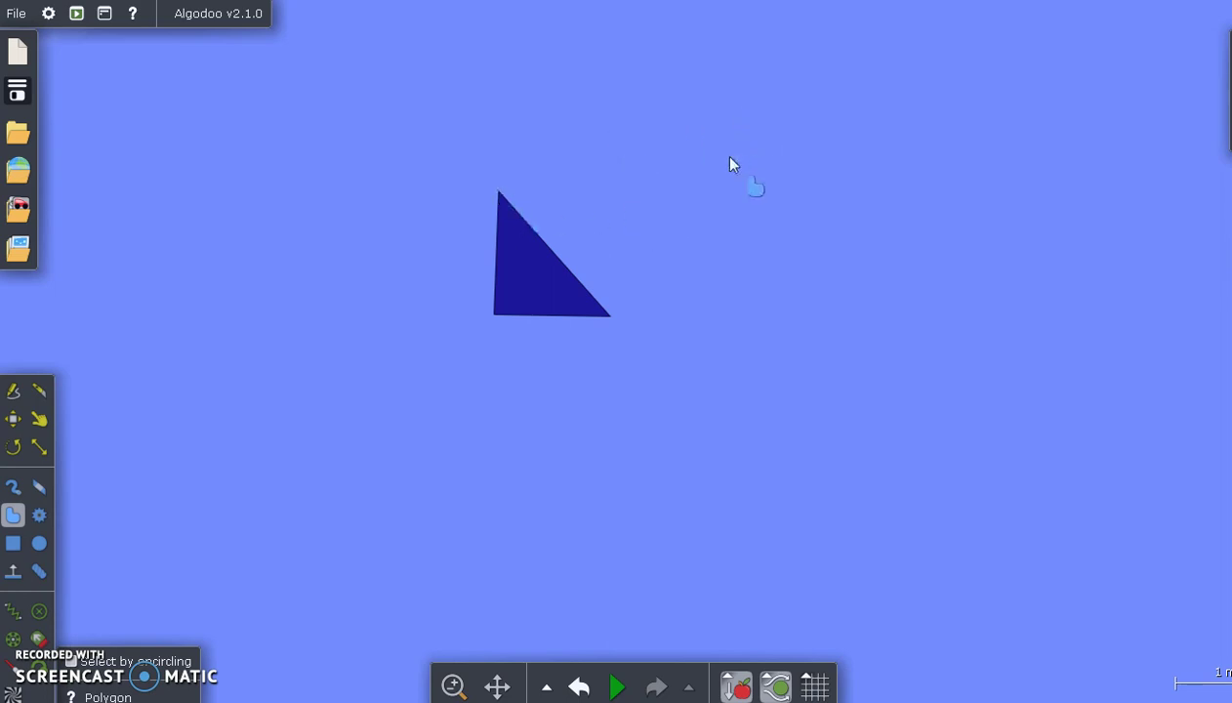
pyautogui.moveTo(735, 232)
pyautogui.mouseDown()
pyautogui.moveTo(828, 222)
pyautogui.moveTo(817, 159)
pyautogui.mouseUp()
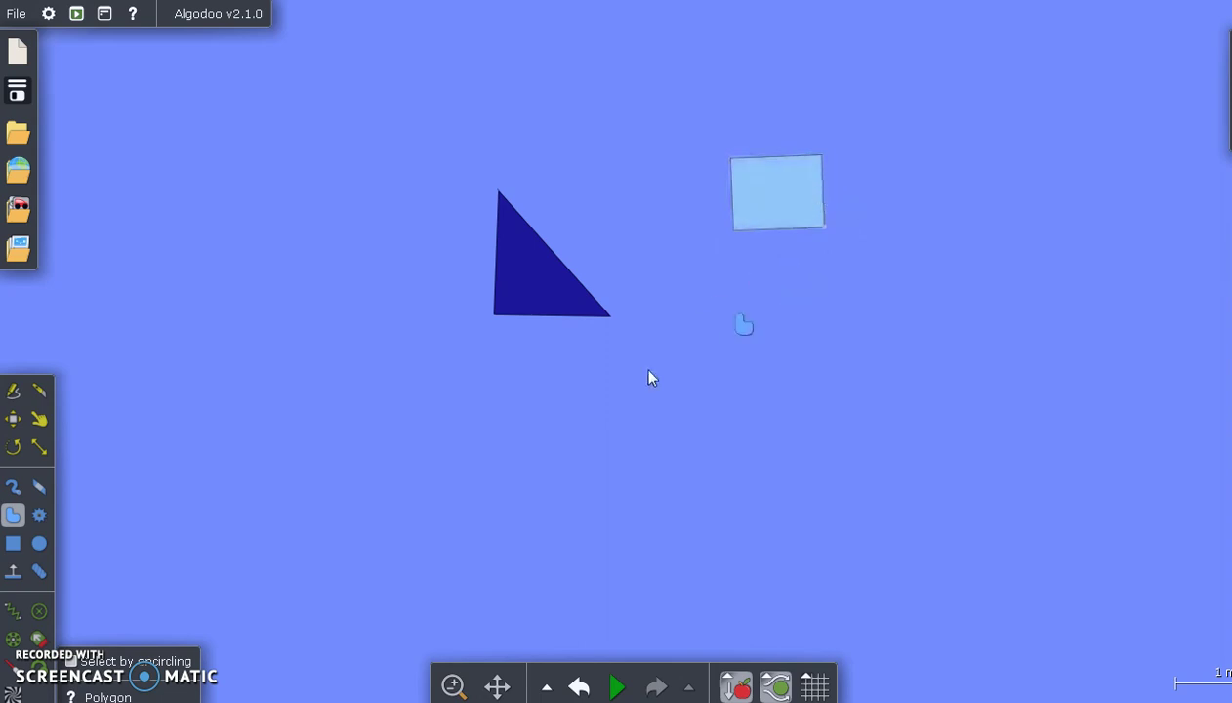
# Glue the dark blue triangle to the background.
pyautogui.rightClick(526, 300)
pyautogui.moveTo(625, 625)
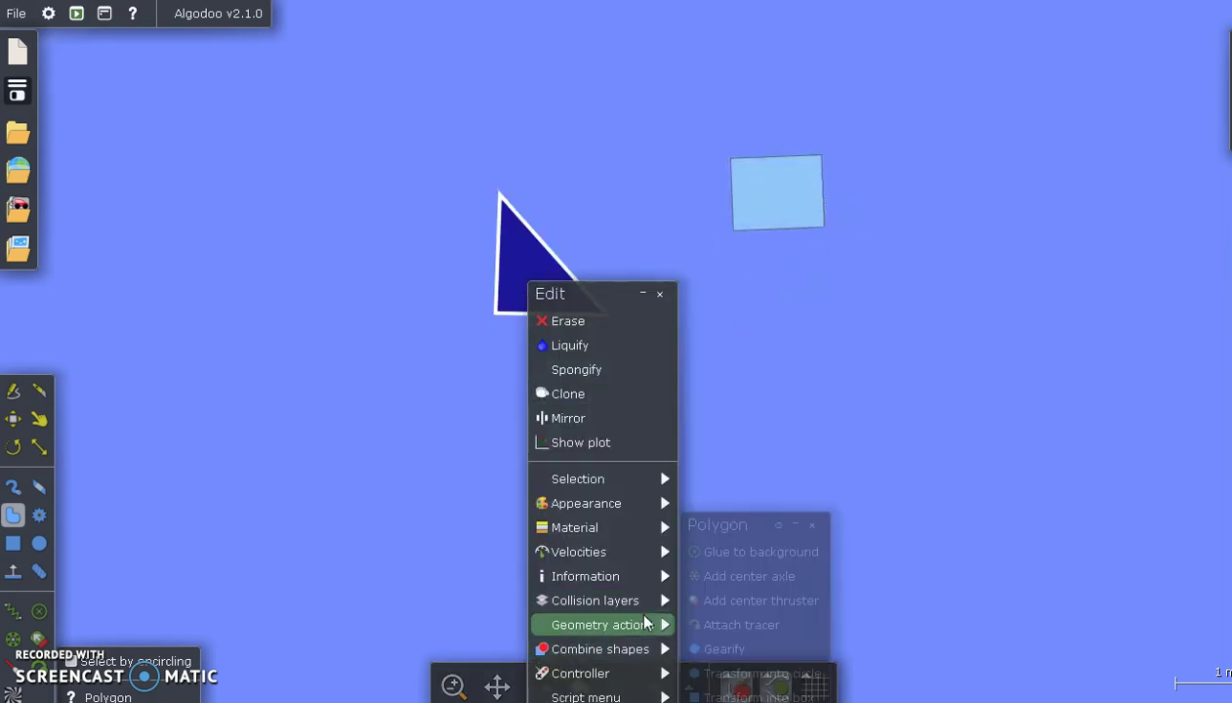
pyautogui.click(741, 547)
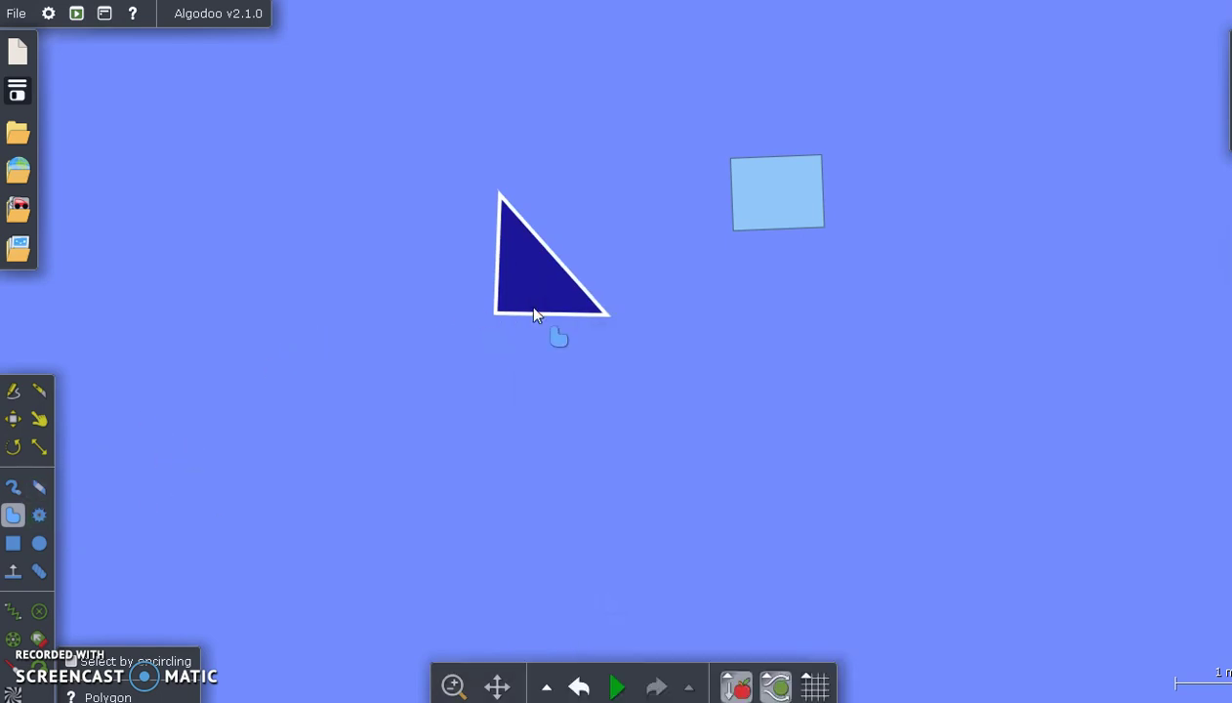
# Drag out a gear left of the triangle, widening it until it has 6 external teeth.
pyautogui.click(39, 518)
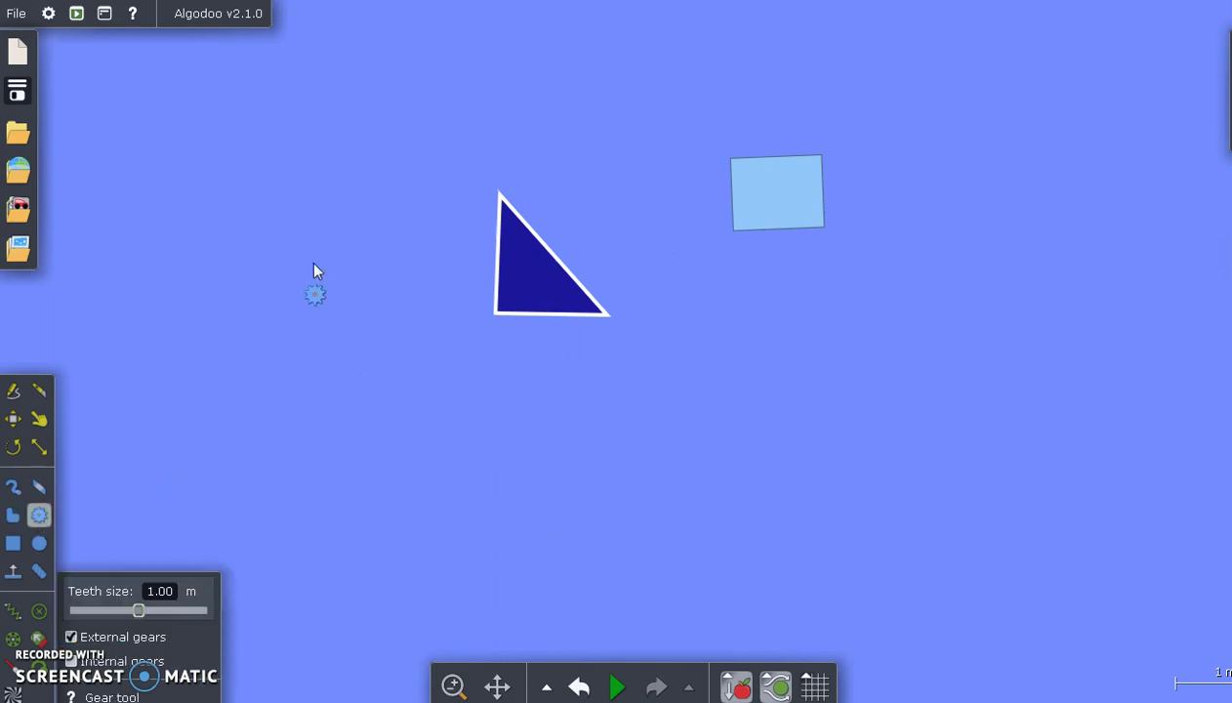
pyautogui.moveTo(313, 263); pyautogui.dragTo(315, 265)
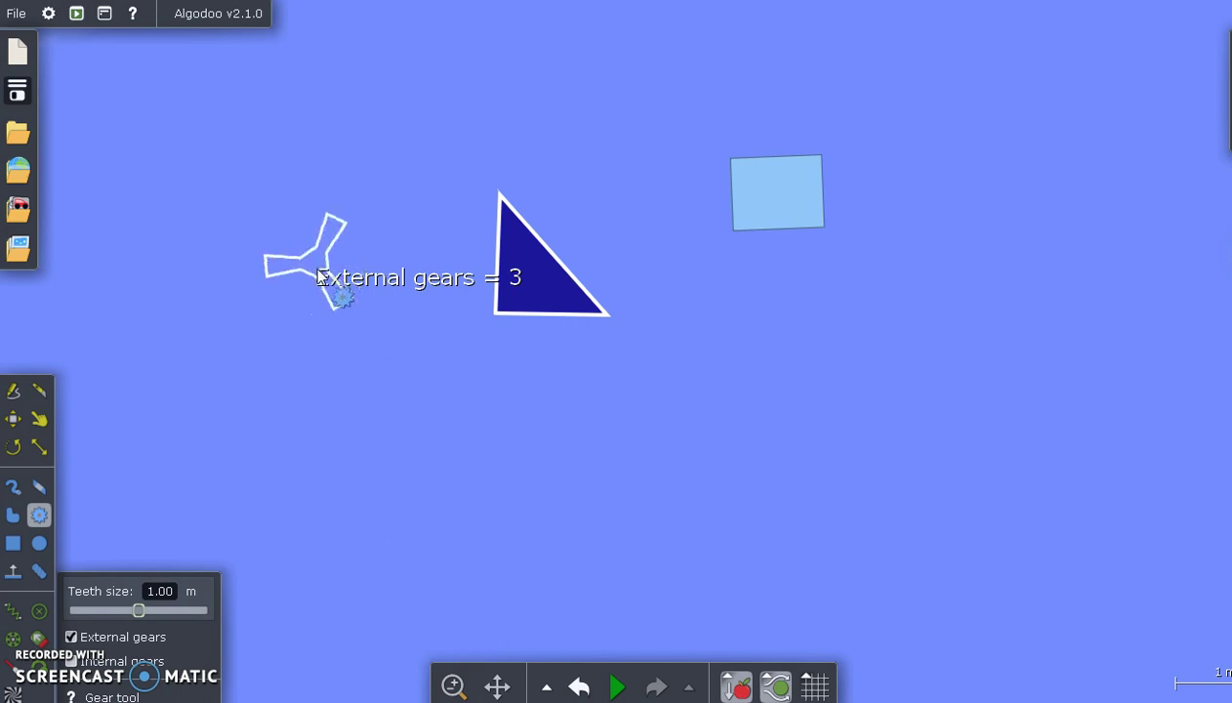
pyautogui.moveTo(322, 284)
pyautogui.mouseDown()
pyautogui.moveTo(331, 343)
pyautogui.moveTo(457, 412)
pyautogui.moveTo(875, 442)
pyautogui.moveTo(1074, 510)
pyautogui.moveTo(690, 420)
pyautogui.moveTo(1231, 634)
pyautogui.moveTo(468, 307)
pyautogui.moveTo(339, 274)
pyautogui.mouseUp()
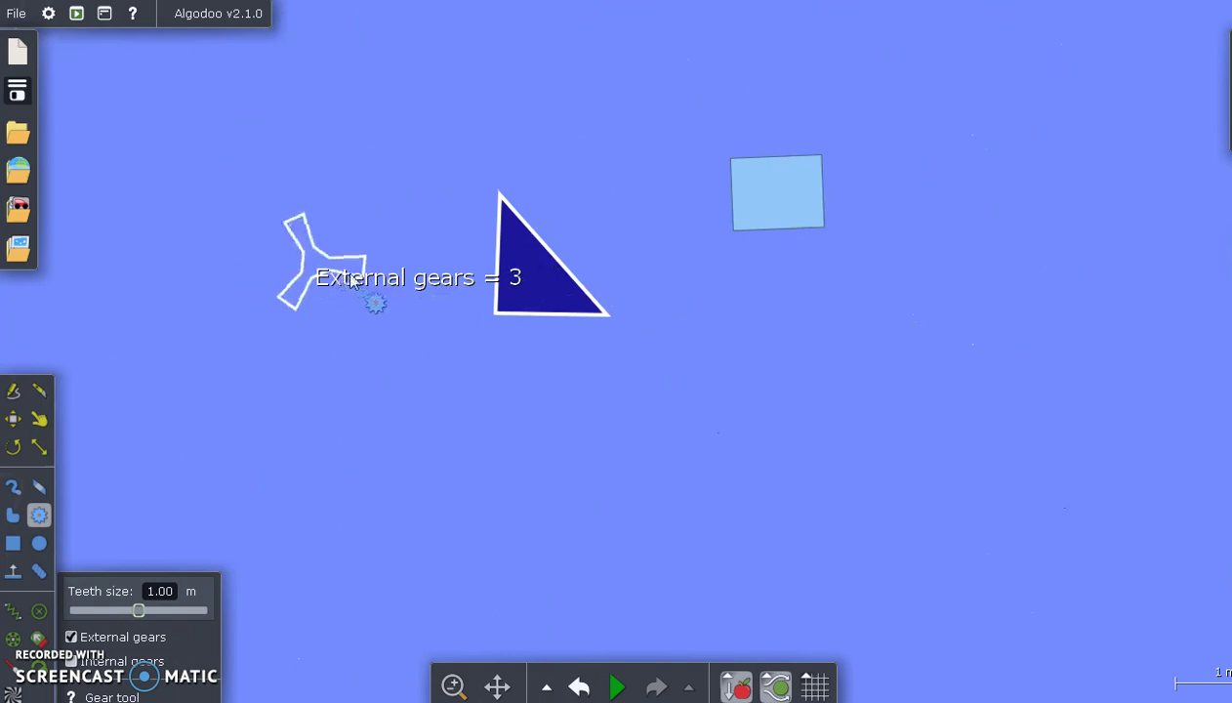
pyautogui.moveTo(354, 280); pyautogui.dragTo(381, 281)
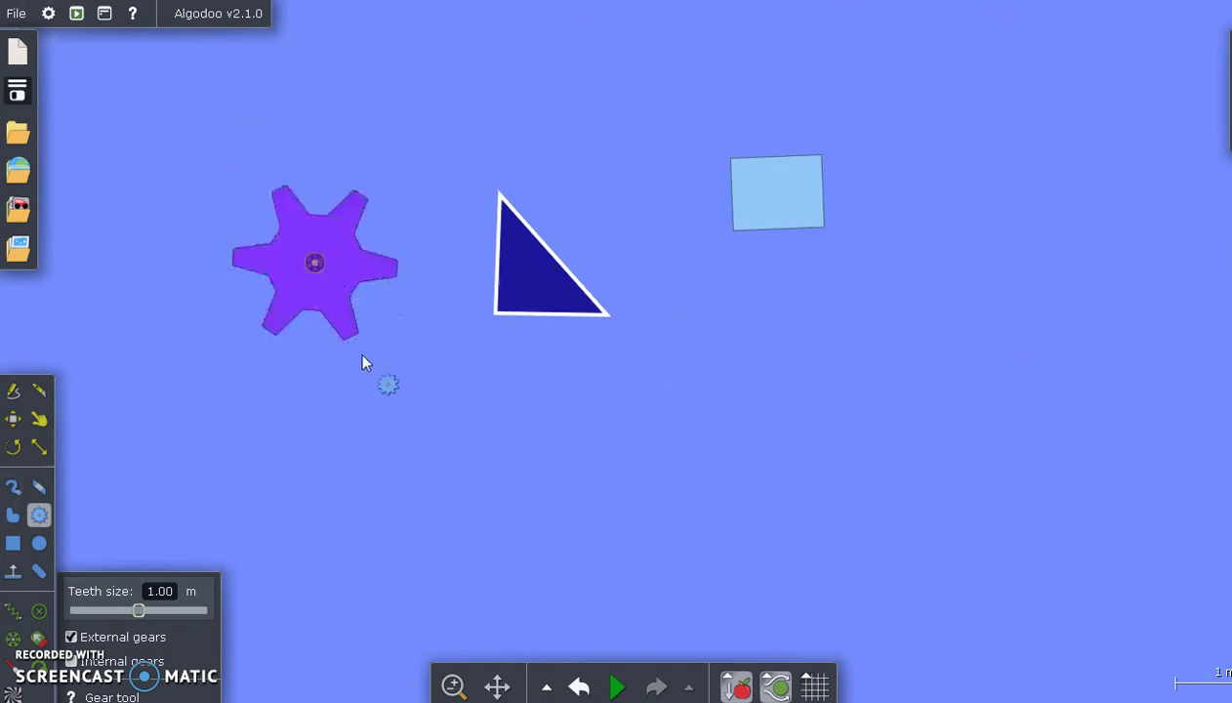
# Enable a motor on the gear's axle and start the simulation so it spins.
pyautogui.rightClick(315, 263)
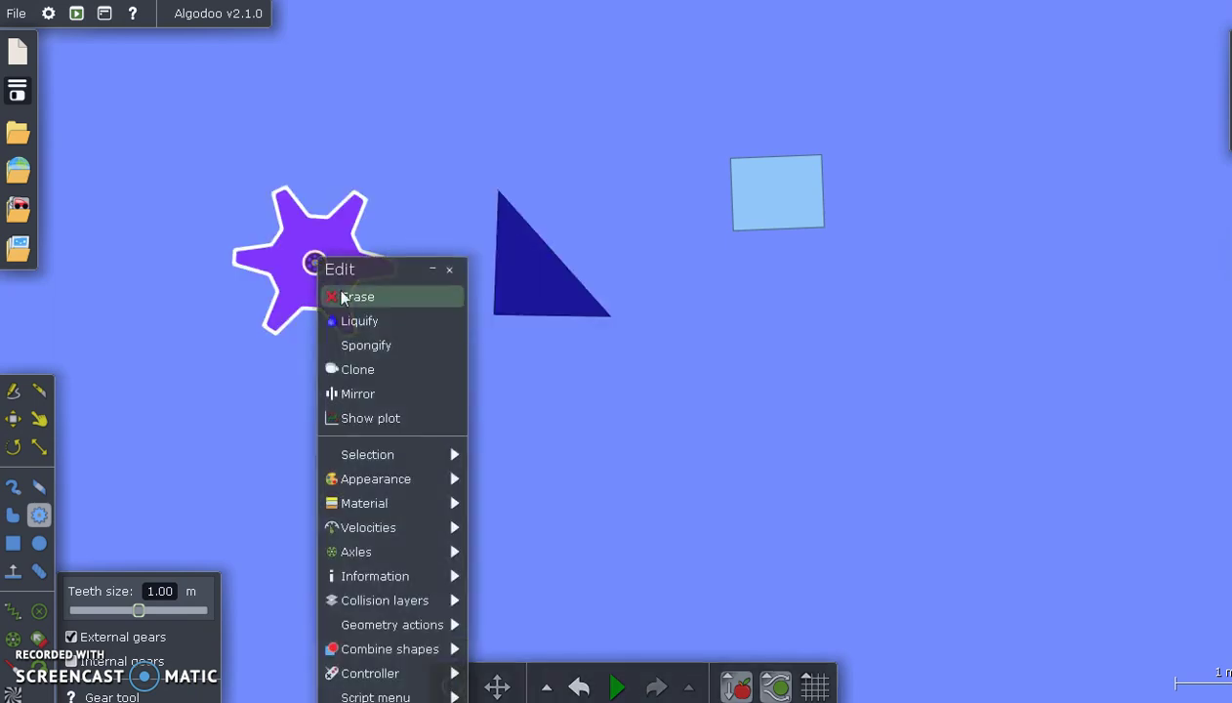
pyautogui.moveTo(411, 535)
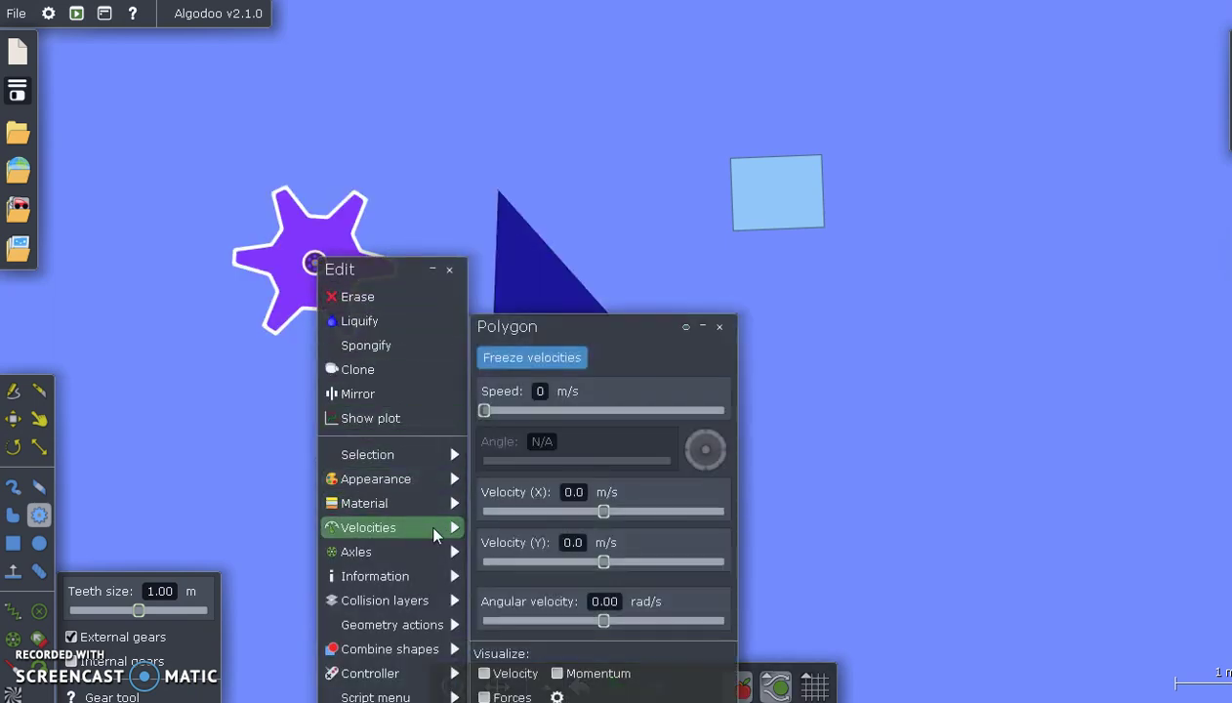
pyautogui.moveTo(423, 561)
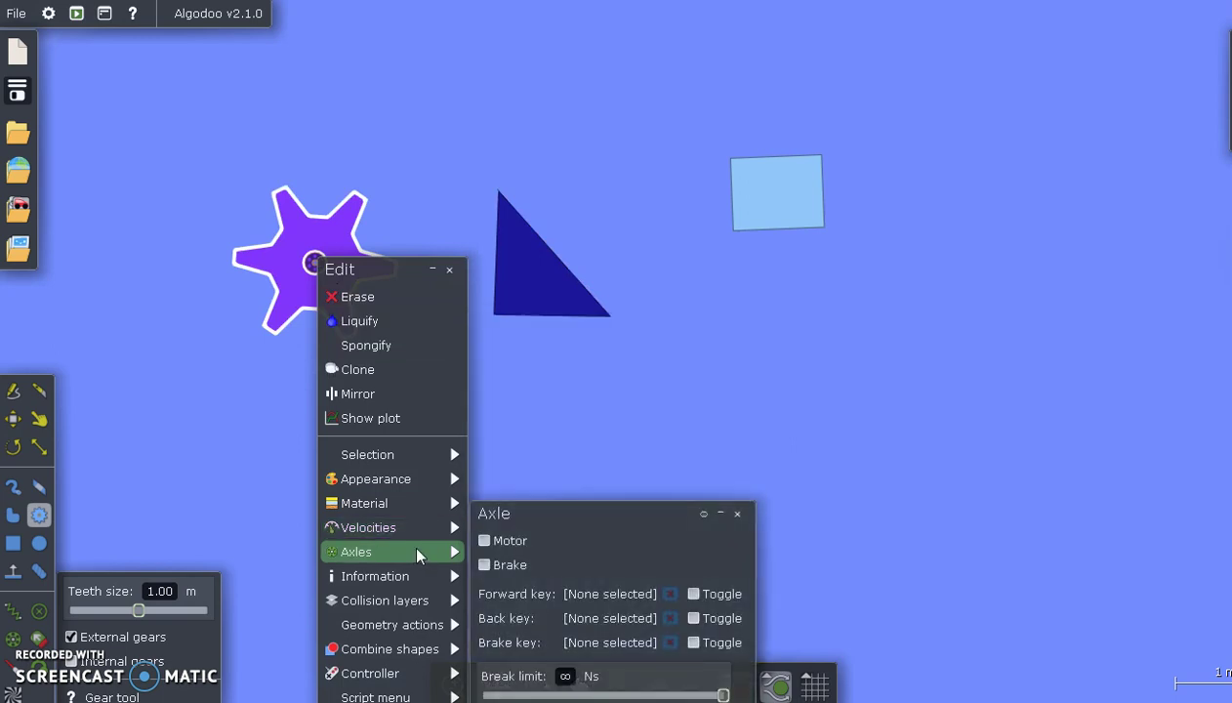
pyautogui.click(496, 545)
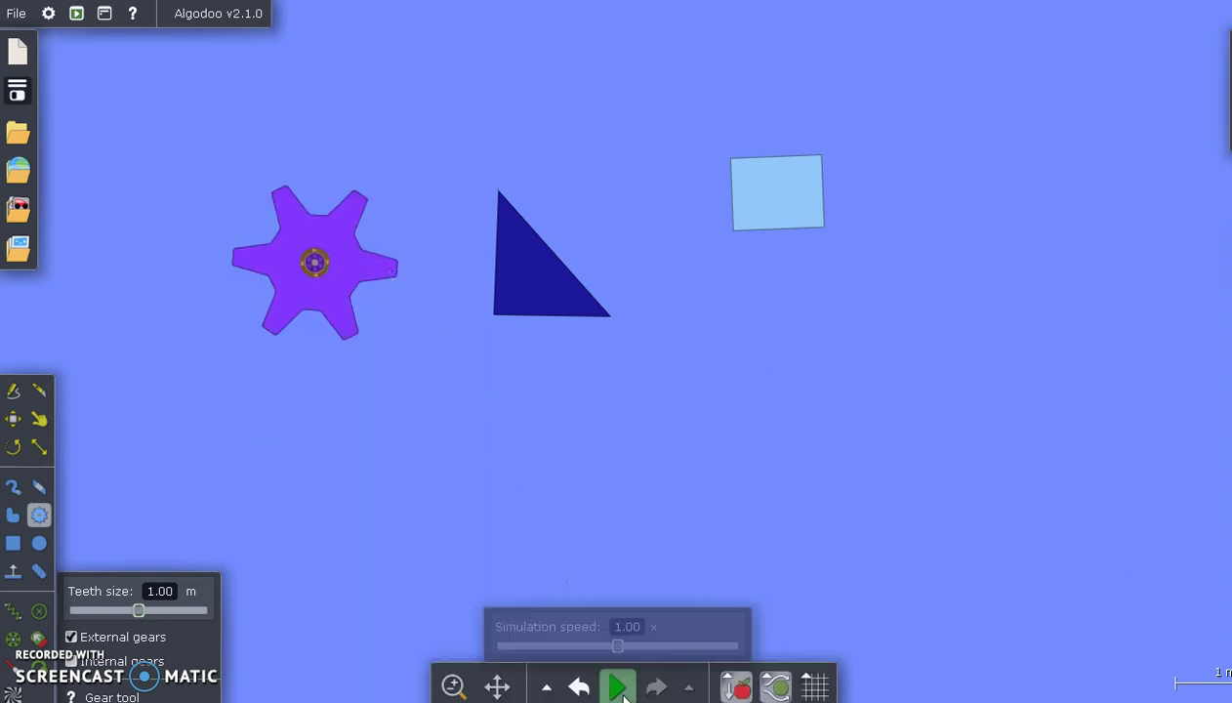
pyautogui.click(621, 689)
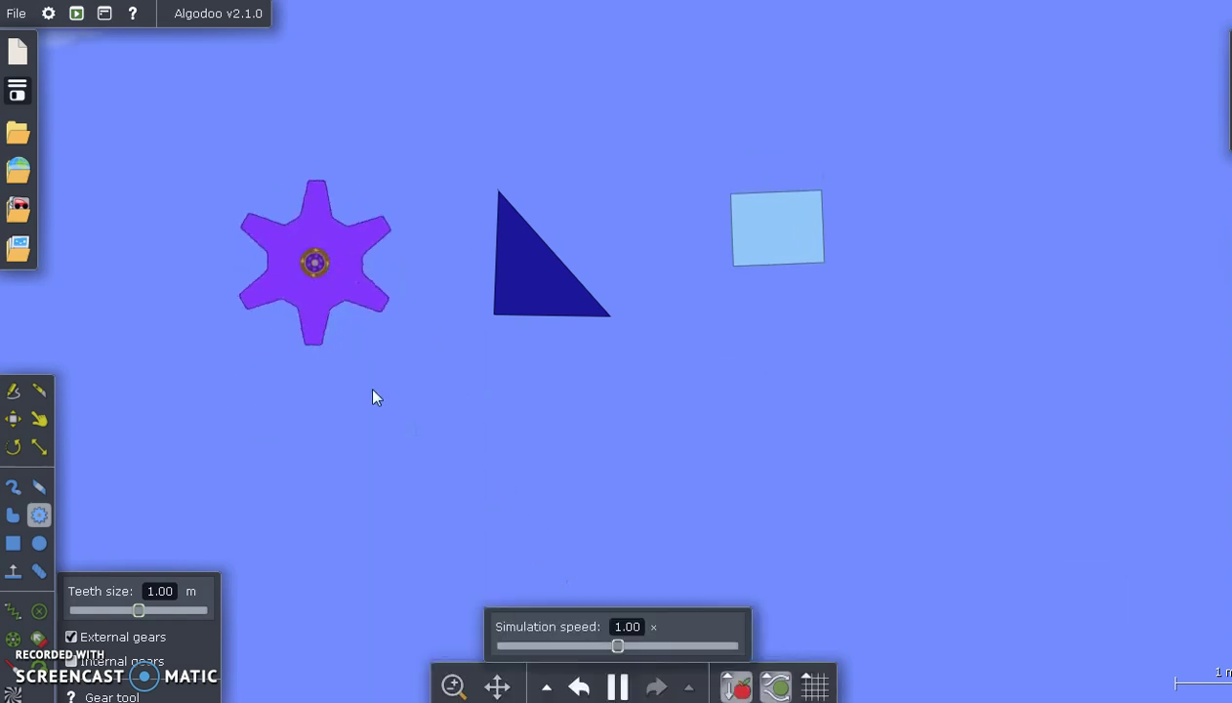
# Reverse the gear's axle motor, deselect the gear, and pause the simulation.
pyautogui.rightClick(311, 271)
pyautogui.click(382, 527)
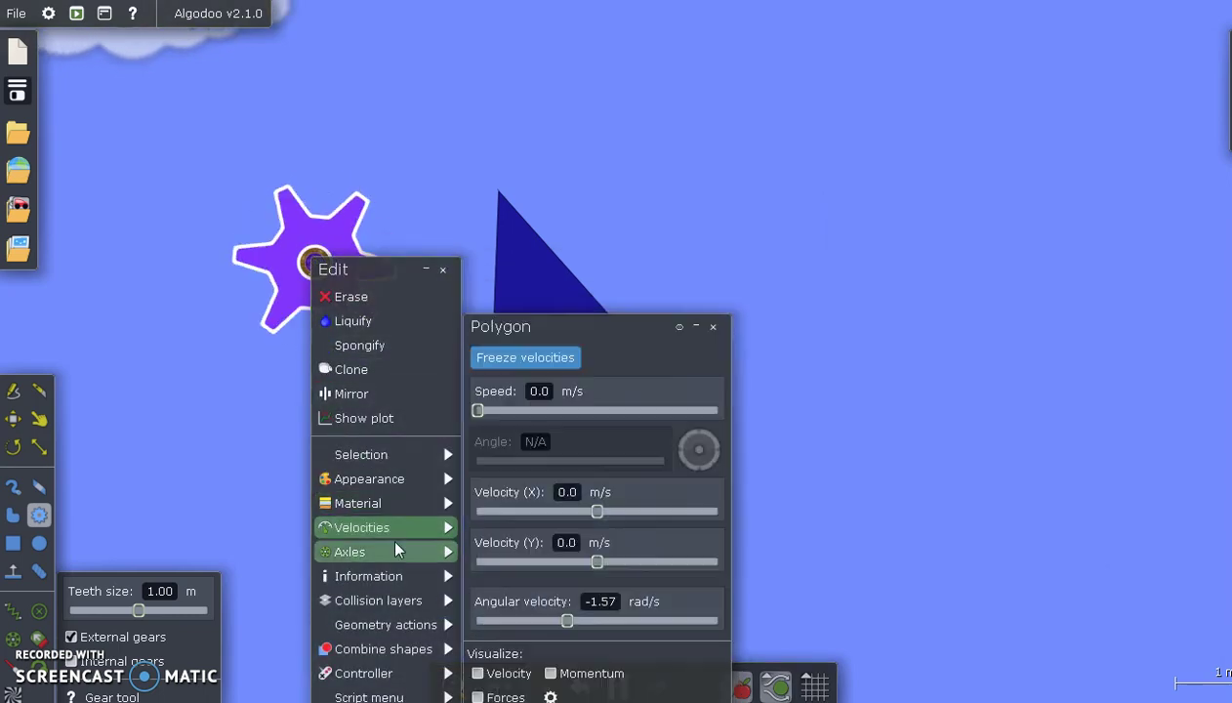
pyautogui.moveTo(401, 546)
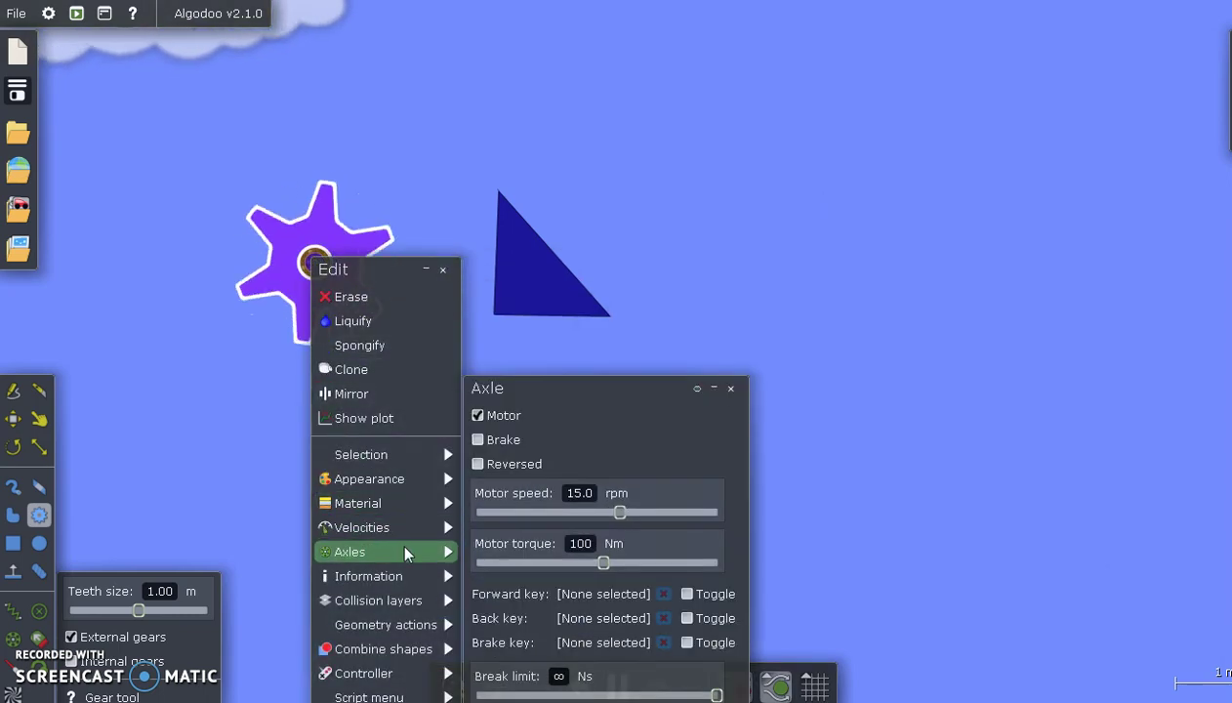
pyautogui.click(515, 466)
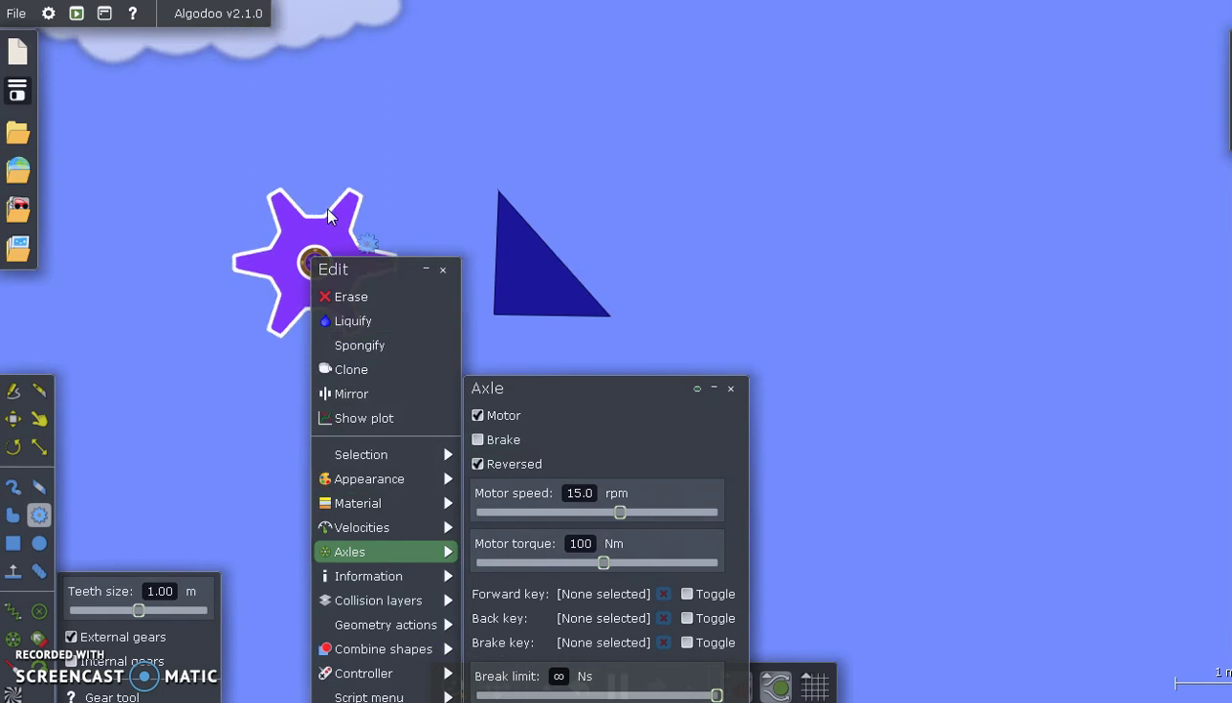
pyautogui.click(172, 479)
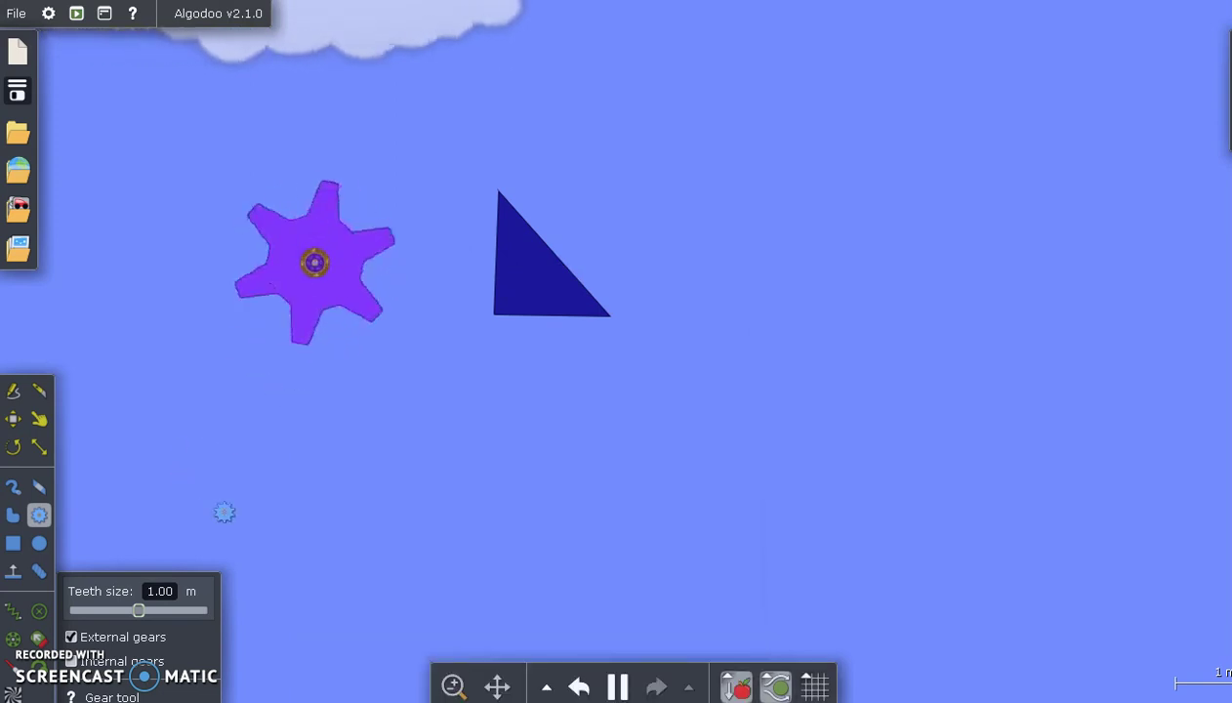
pyautogui.click(617, 686)
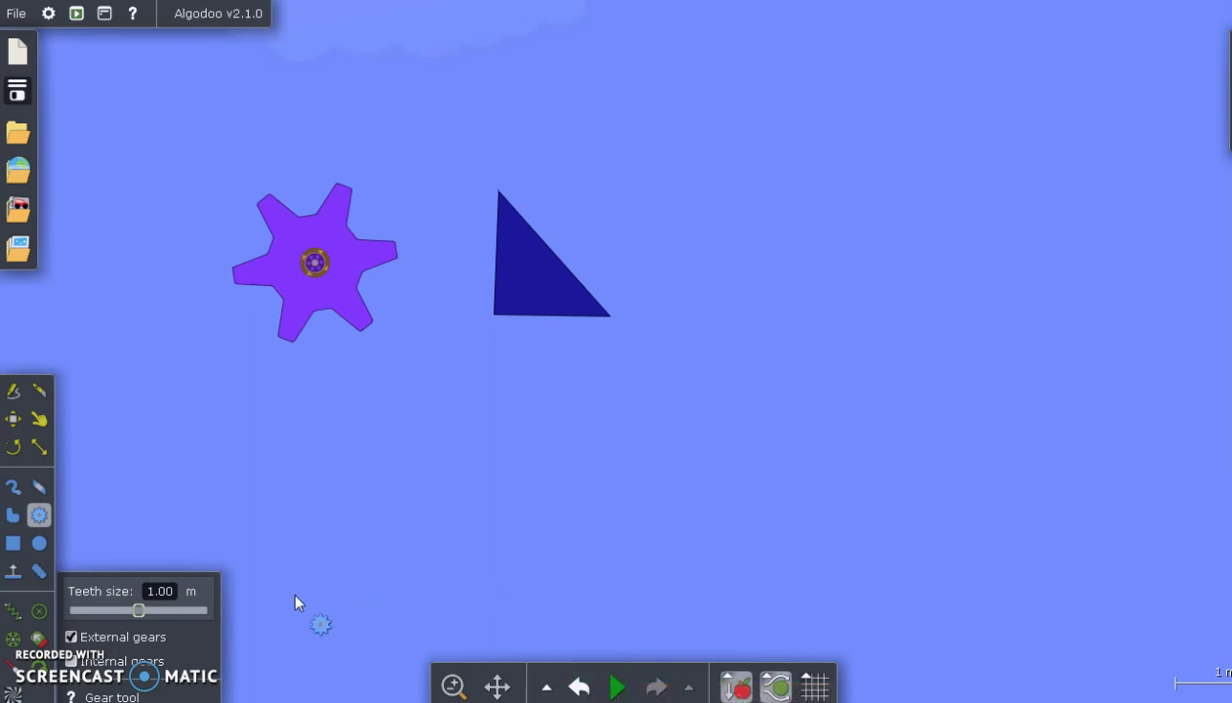
# Draw a green box about 3.9 m by 2.3 m right of the triangle and glue it to the background.
pyautogui.click(15, 547)
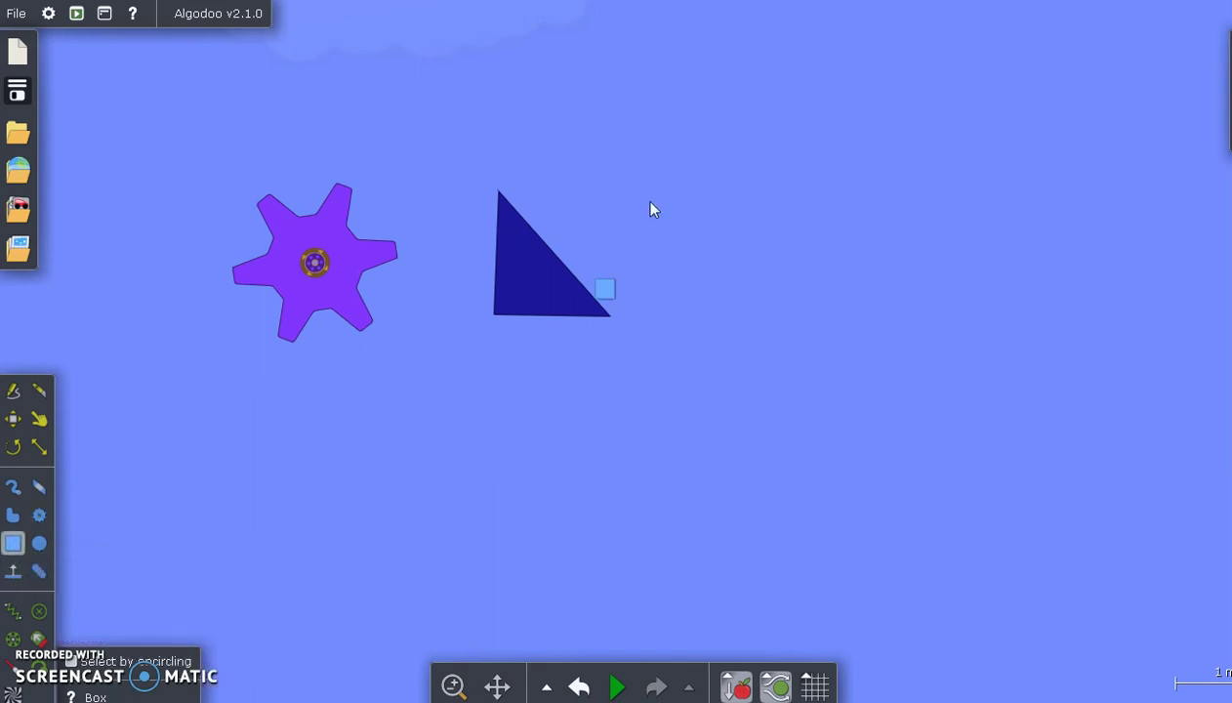
pyautogui.moveTo(678, 149); pyautogui.dragTo(1011, 363)
pyautogui.rightClick(849, 282)
pyautogui.moveTo(955, 623)
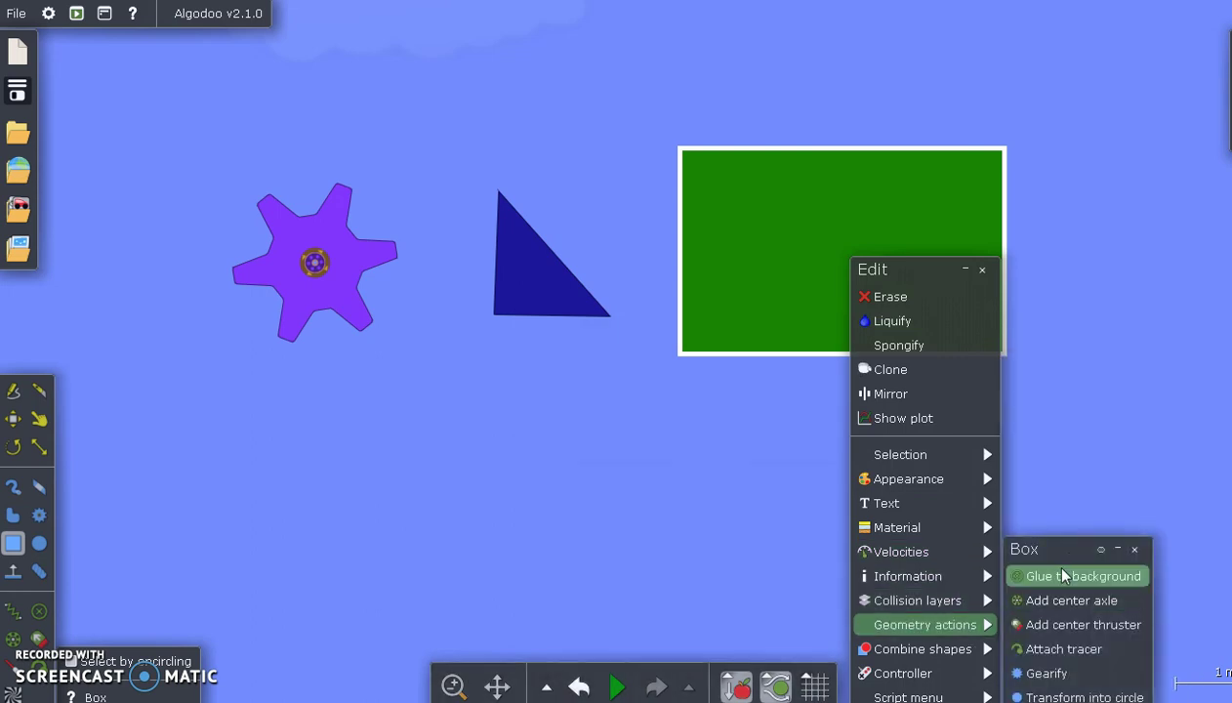
pyautogui.click(1064, 576)
# Draw a green circle of about 0.93 m radius above the purple gear.
pyautogui.click(39, 542)
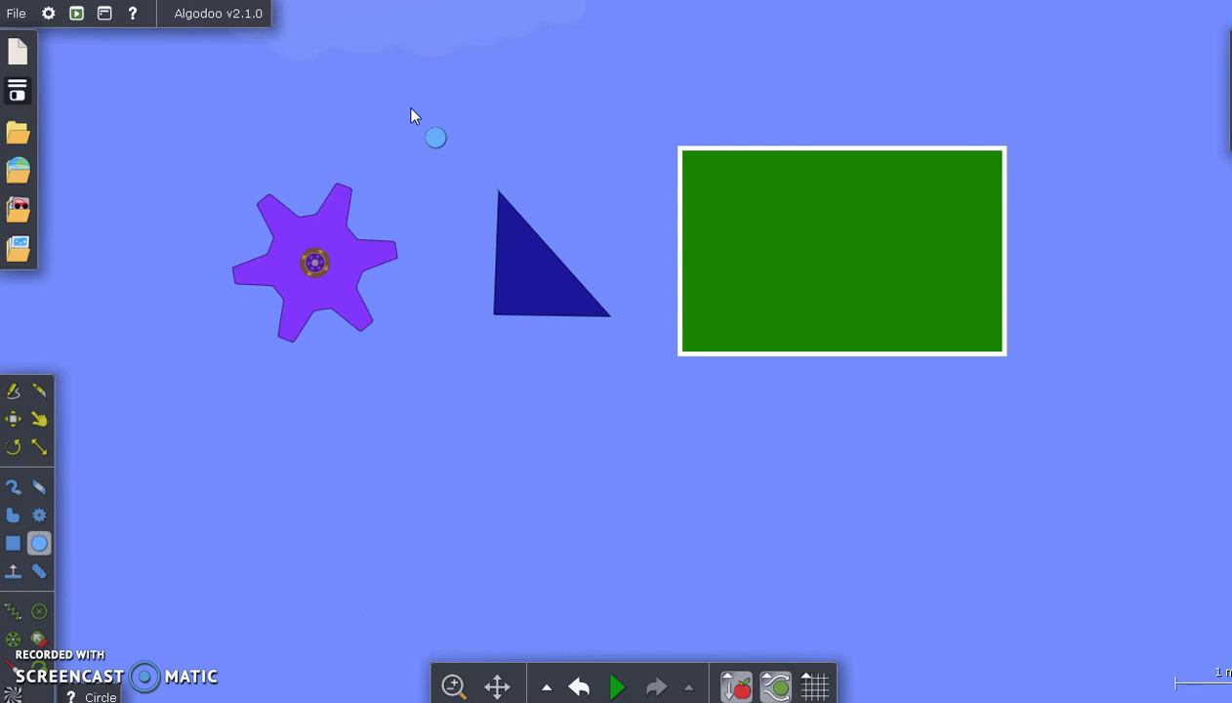
pyautogui.moveTo(410, 108); pyautogui.dragTo(474, 129)
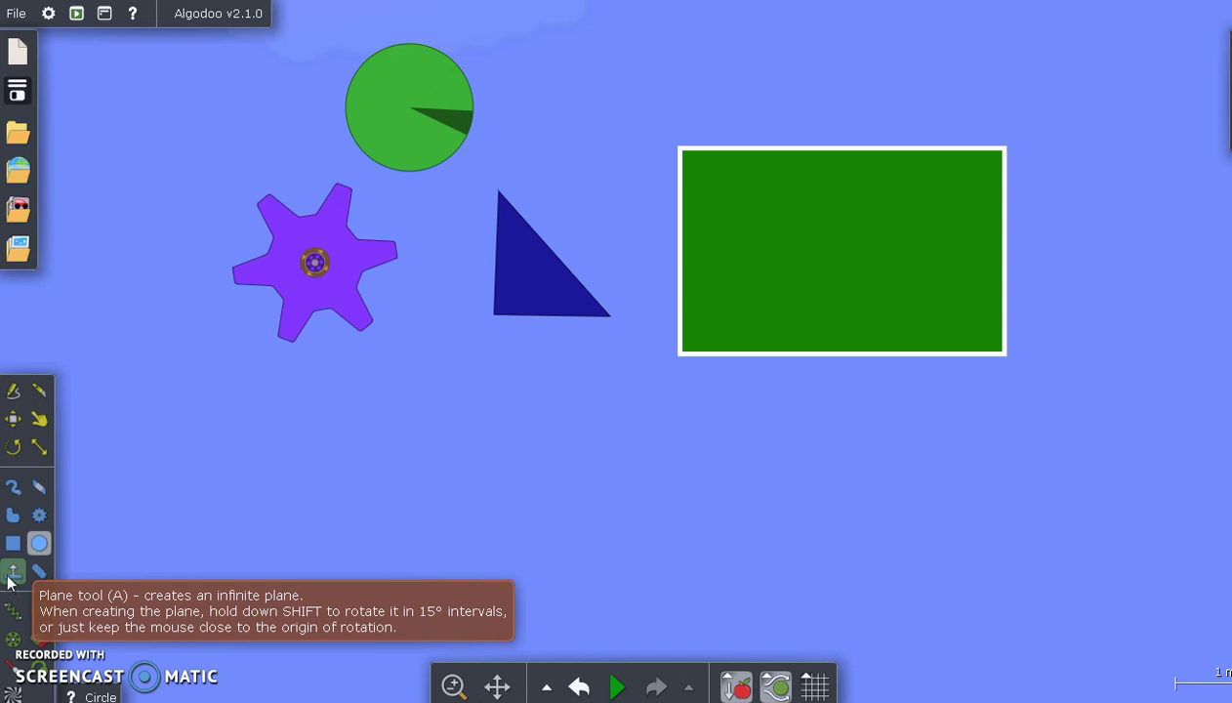
pyautogui.click(264, 514)
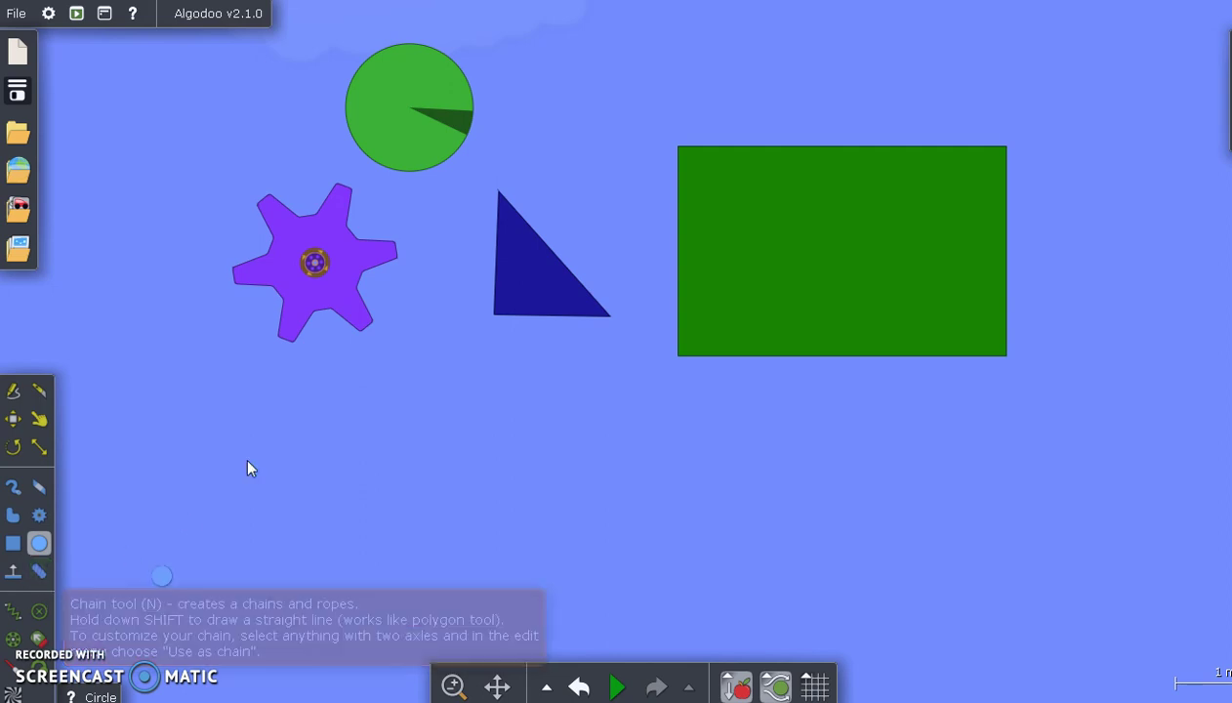
# Draw a long winding chain below the shapes, then a zigzag rope and a diagonal rope across the gear.
pyautogui.click(39, 572)
pyautogui.moveTo(281, 442)
pyautogui.mouseDown()
pyautogui.moveTo(456, 437)
pyautogui.moveTo(701, 457)
pyautogui.moveTo(731, 496)
pyautogui.moveTo(695, 553)
pyautogui.moveTo(425, 551)
pyautogui.moveTo(489, 624)
pyautogui.moveTo(855, 542)
pyautogui.moveTo(867, 527)
pyautogui.mouseUp()
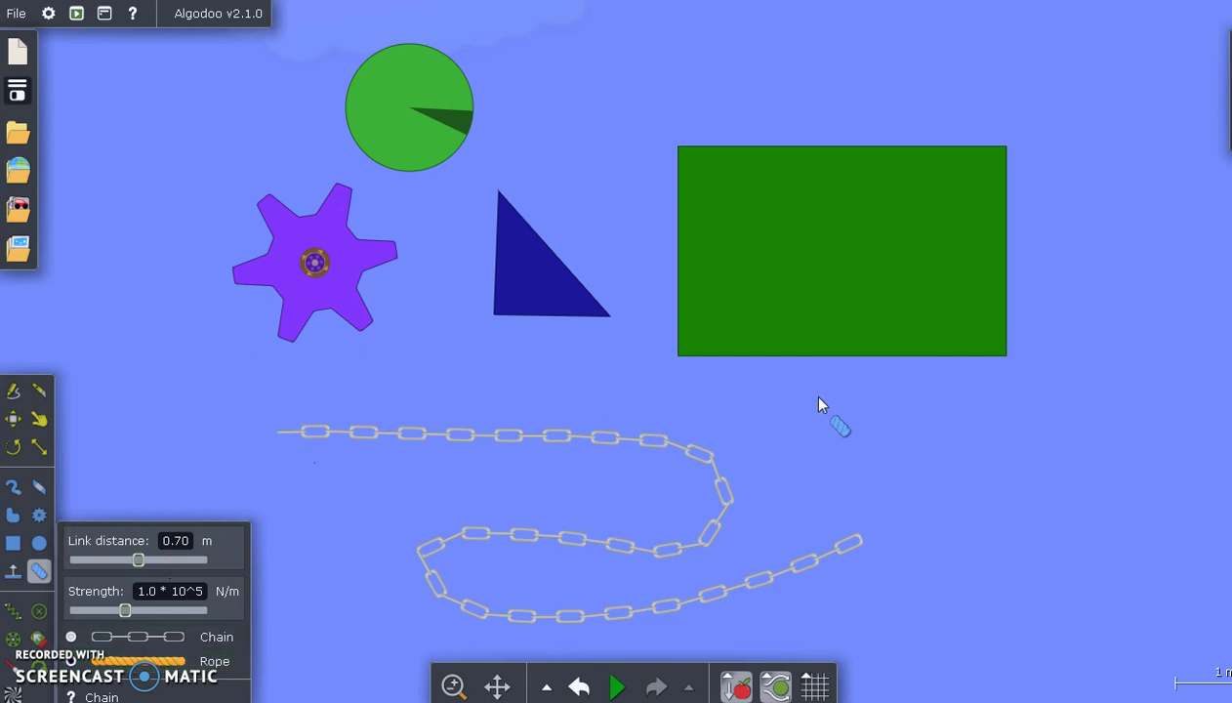
pyautogui.moveTo(823, 399)
pyautogui.mouseDown()
pyautogui.moveTo(915, 398)
pyautogui.moveTo(985, 451)
pyautogui.moveTo(986, 488)
pyautogui.moveTo(870, 483)
pyautogui.moveTo(861, 497)
pyautogui.moveTo(918, 573)
pyautogui.moveTo(947, 583)
pyautogui.mouseUp()
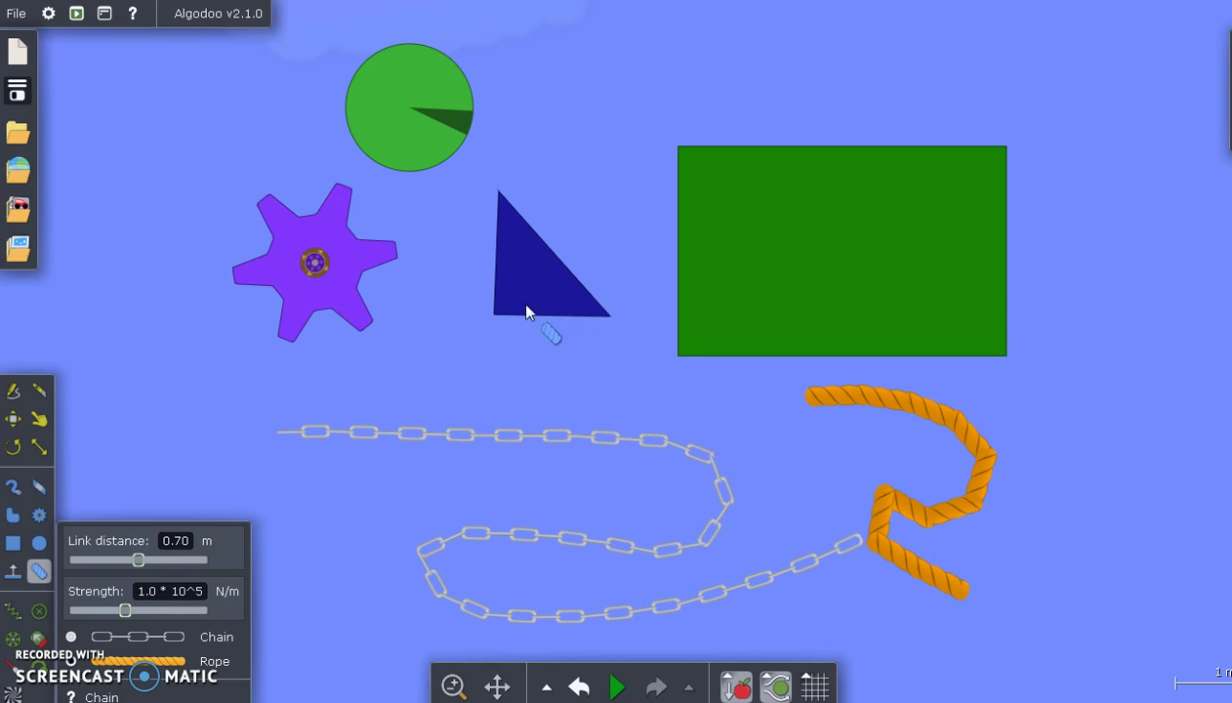
pyautogui.scroll(-3, 532, 312)
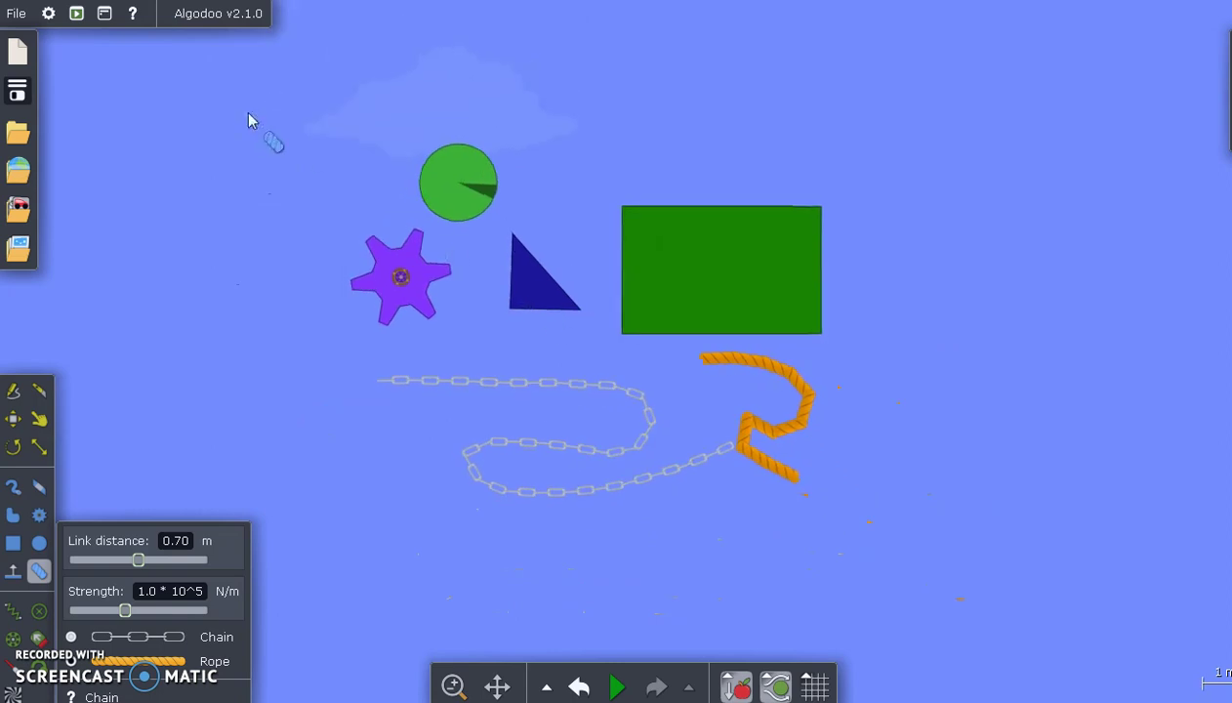
pyautogui.moveTo(278, 115)
pyautogui.mouseDown()
pyautogui.moveTo(453, 338)
pyautogui.moveTo(505, 435)
pyautogui.mouseUp()
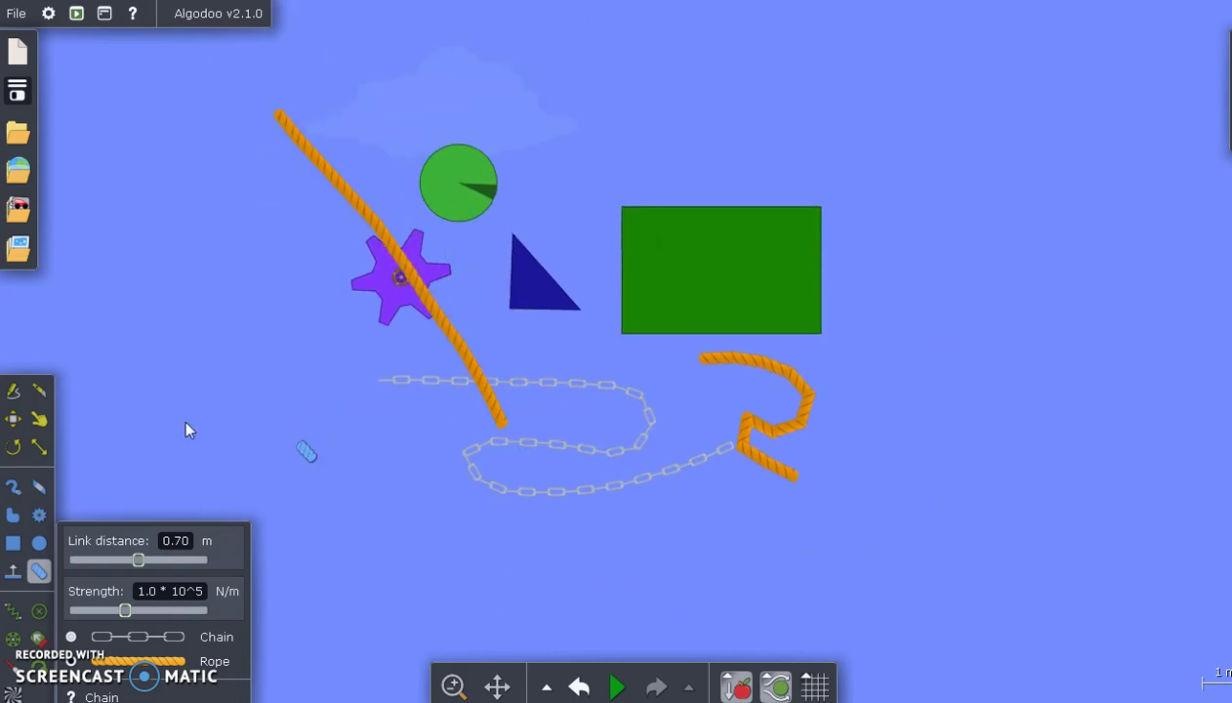
# Box-select the diagonal rope, gear, circle, triangle and chain, and erase them.
pyautogui.click(13, 418)
pyautogui.moveTo(195, 82); pyautogui.dragTo(623, 547)
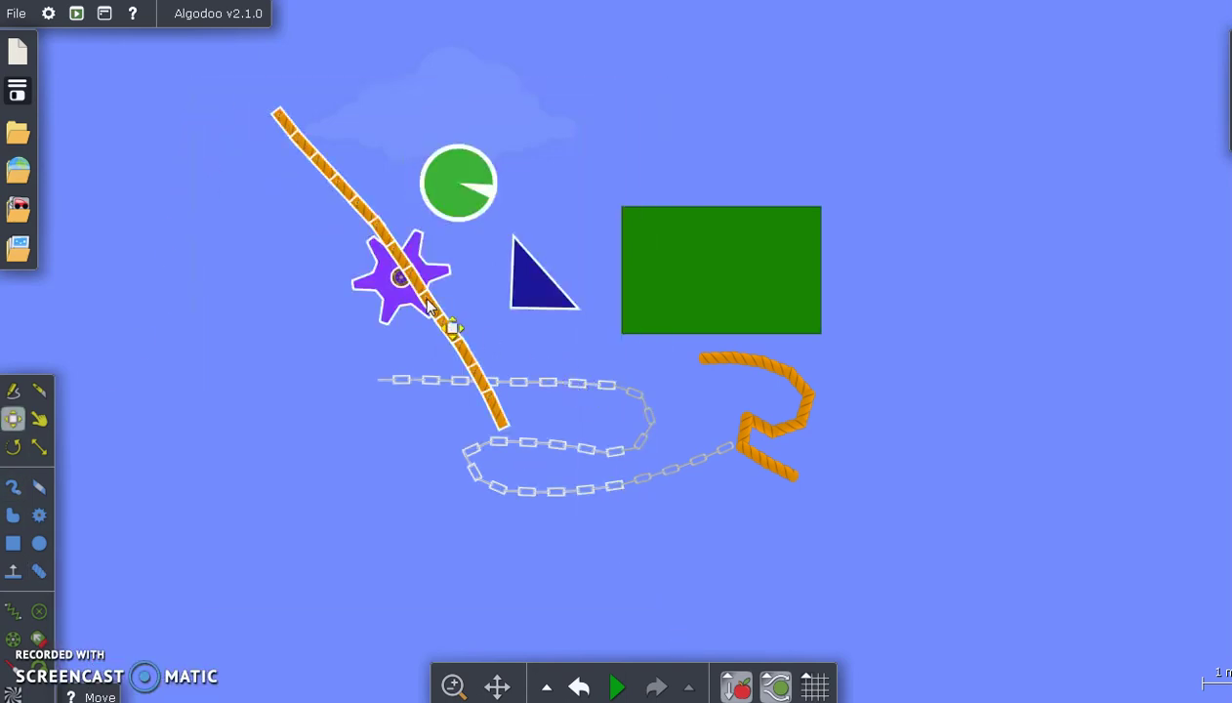
pyautogui.rightClick(457, 325)
pyautogui.click(512, 271)
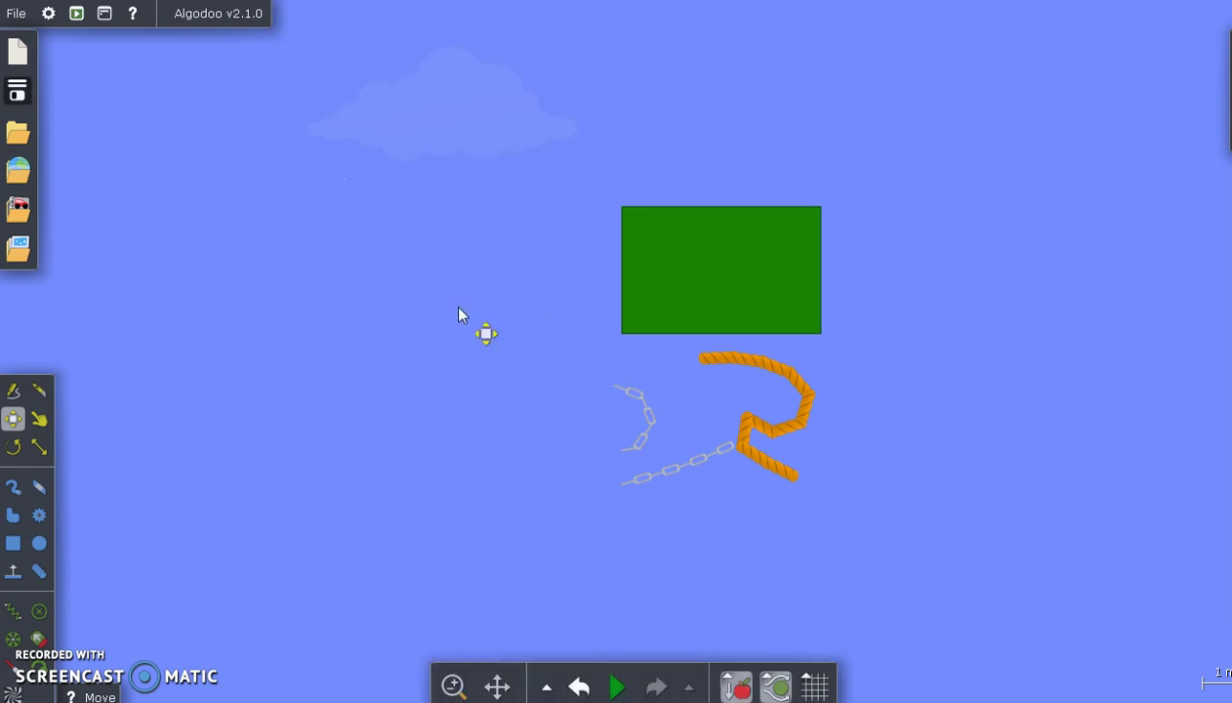
# Knife-cut a curved sliver off the green box's top right and delete that piece.
pyautogui.click(39, 392)
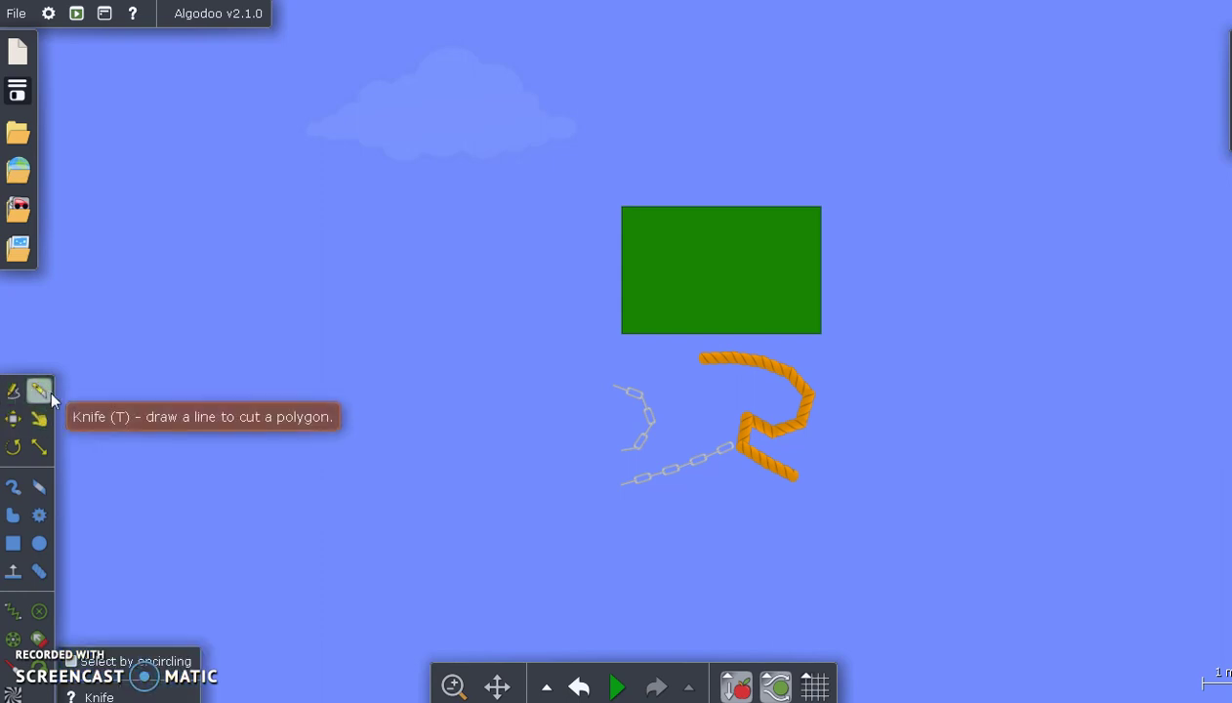
pyautogui.scroll(3, 768, 278)
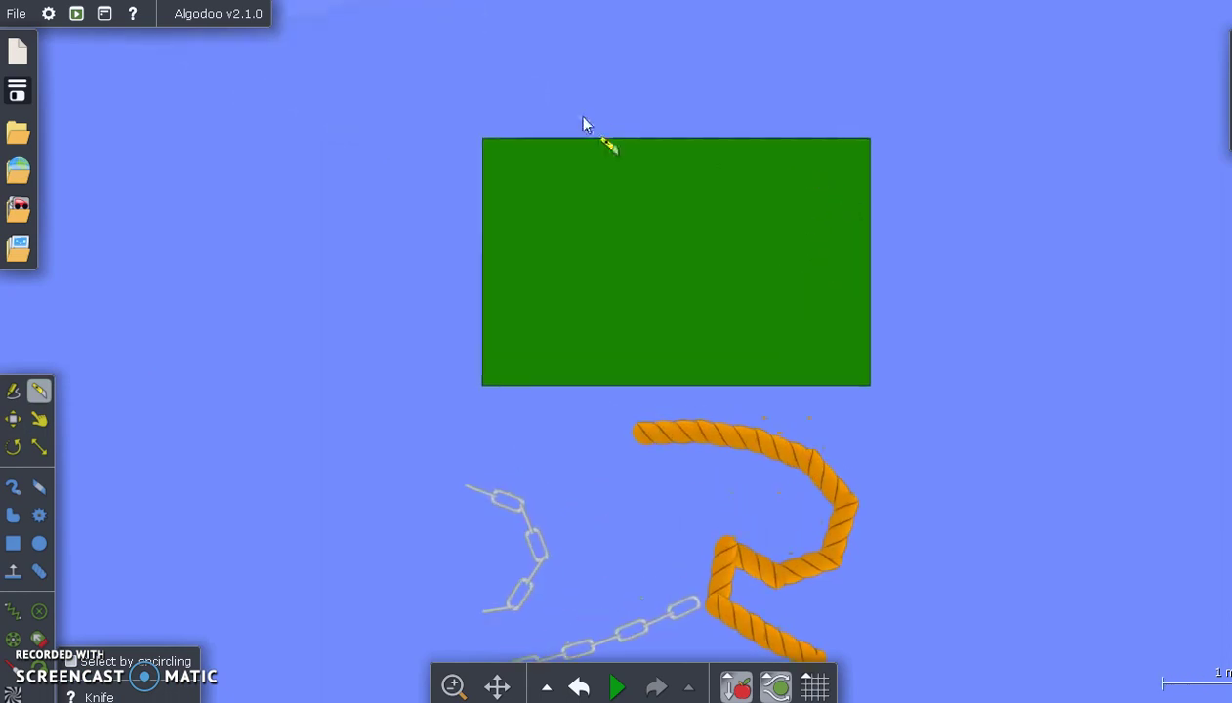
pyautogui.moveTo(461, 97)
pyautogui.mouseDown()
pyautogui.moveTo(529, 72)
pyautogui.moveTo(566, 80)
pyautogui.moveTo(539, 102)
pyautogui.mouseUp()
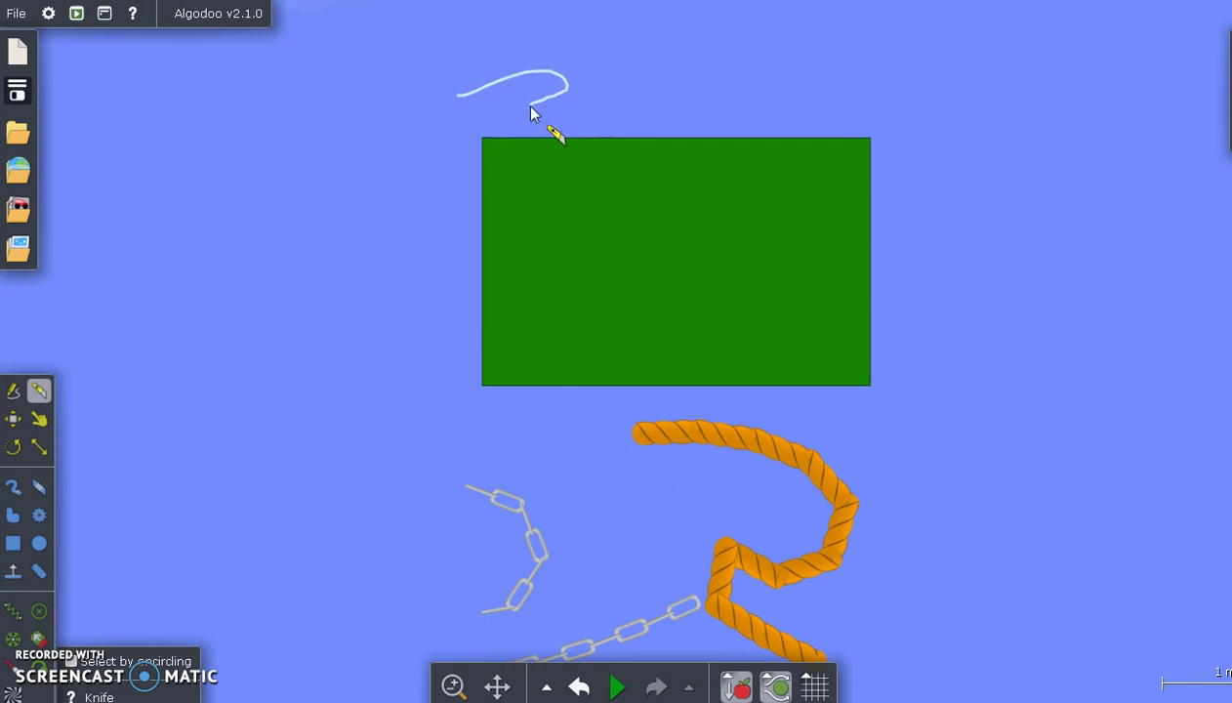
pyautogui.moveTo(531, 107)
pyautogui.mouseDown()
pyautogui.moveTo(582, 129)
pyautogui.moveTo(847, 185)
pyautogui.moveTo(939, 246)
pyautogui.mouseUp()
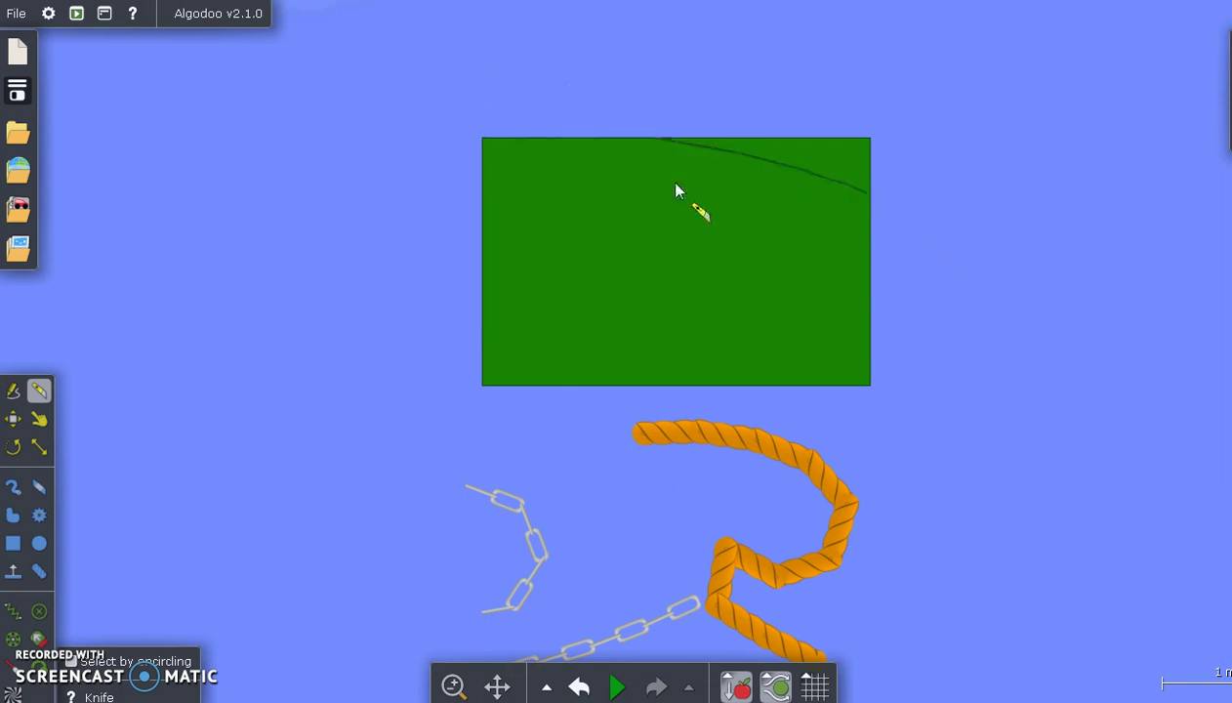
pyautogui.rightClick(829, 175)
pyautogui.click(861, 207)
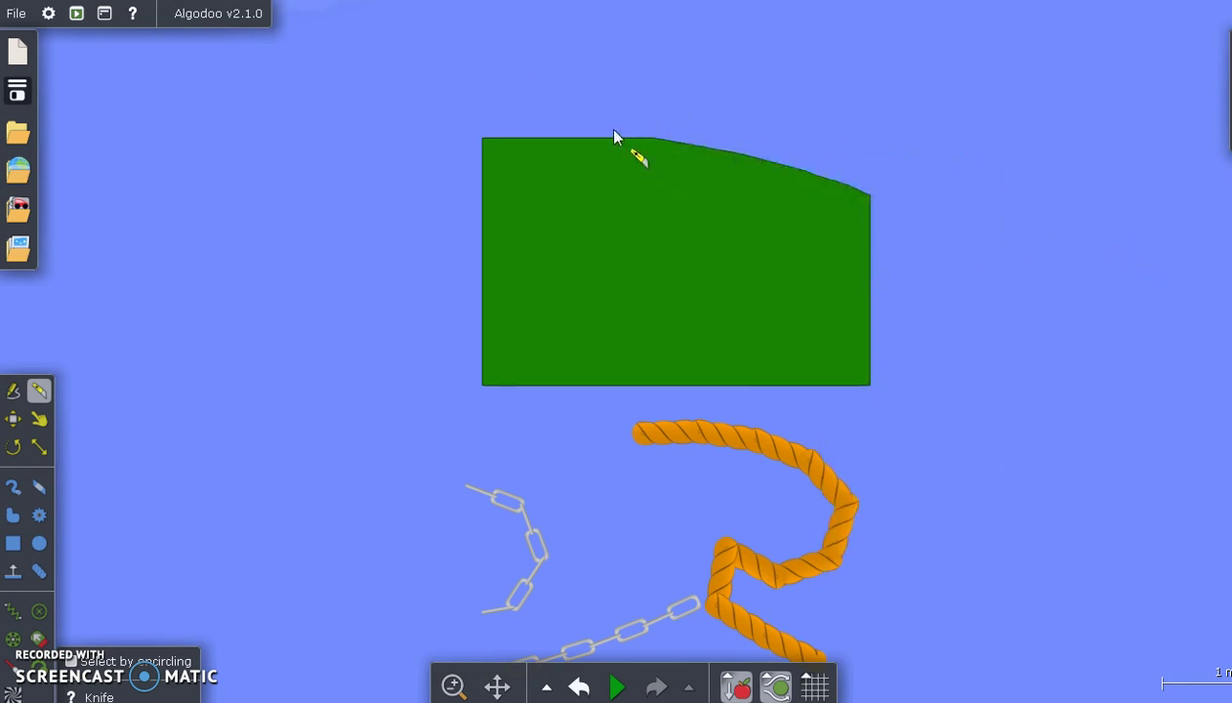
# Cut down through the box's left side and erase the cut-off left strip.
pyautogui.moveTo(614, 101)
pyautogui.mouseDown()
pyautogui.moveTo(626, 209)
pyautogui.moveTo(589, 422)
pyautogui.mouseUp()
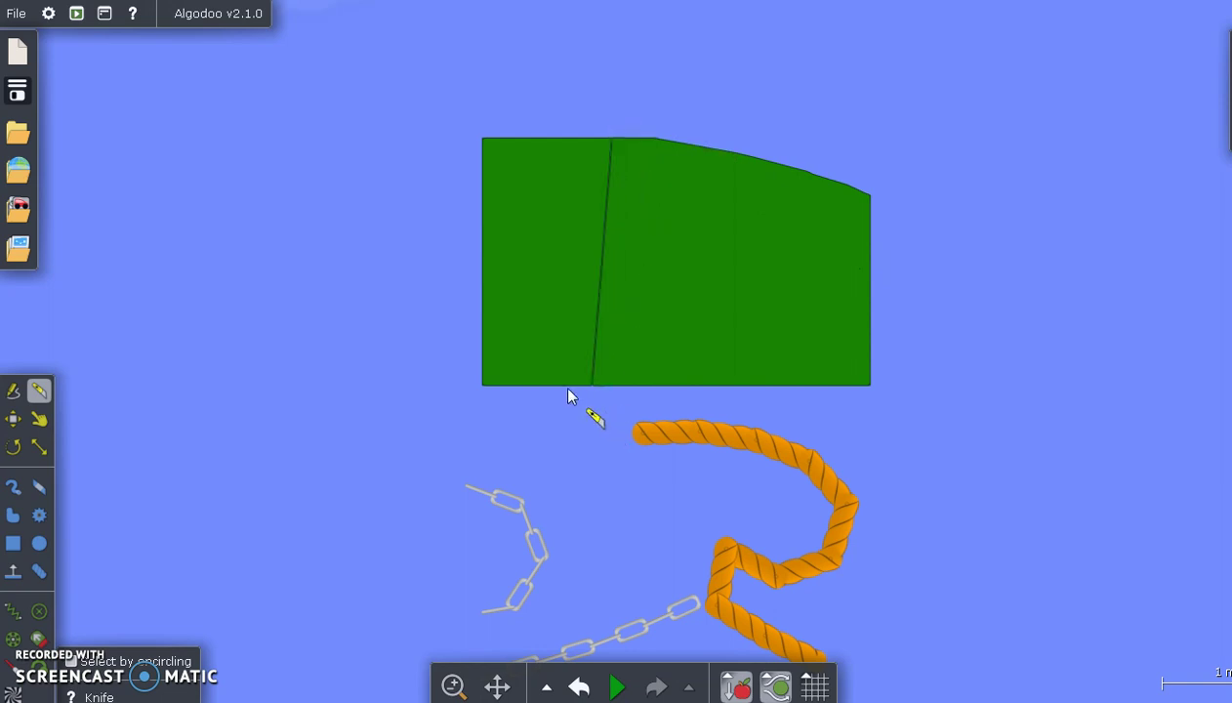
pyautogui.rightClick(532, 295)
pyautogui.click(630, 324)
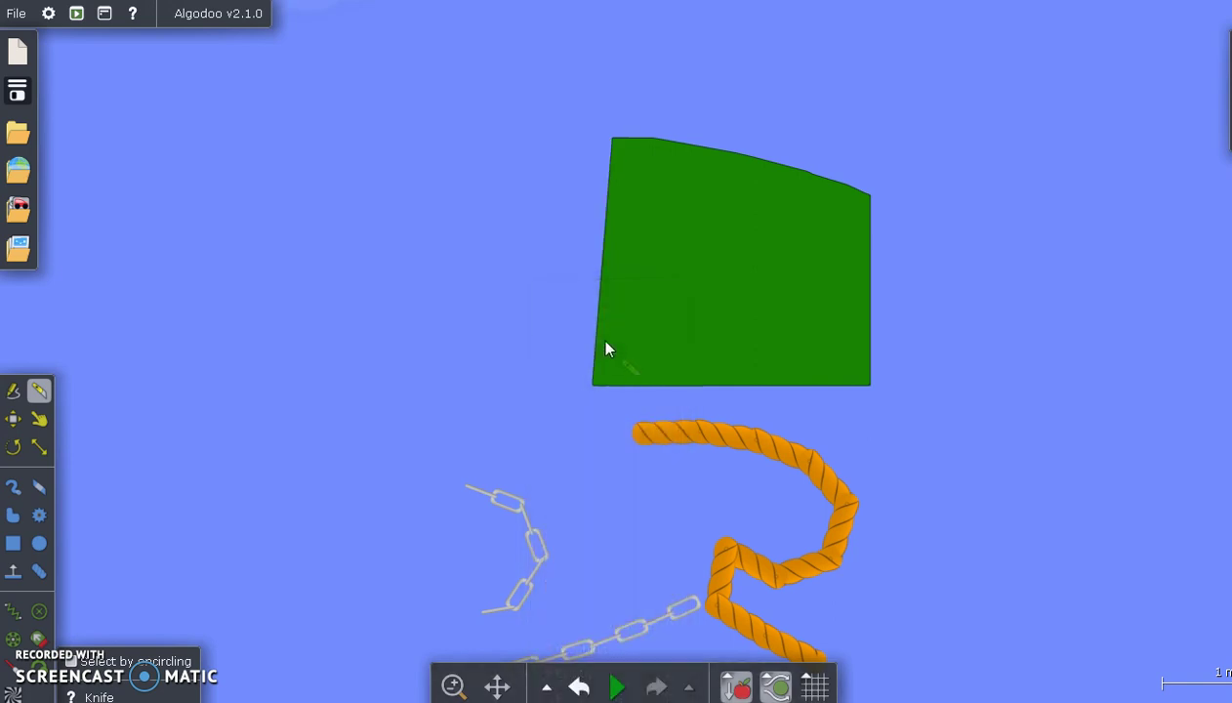
pyautogui.scroll(-2, 225, 283)
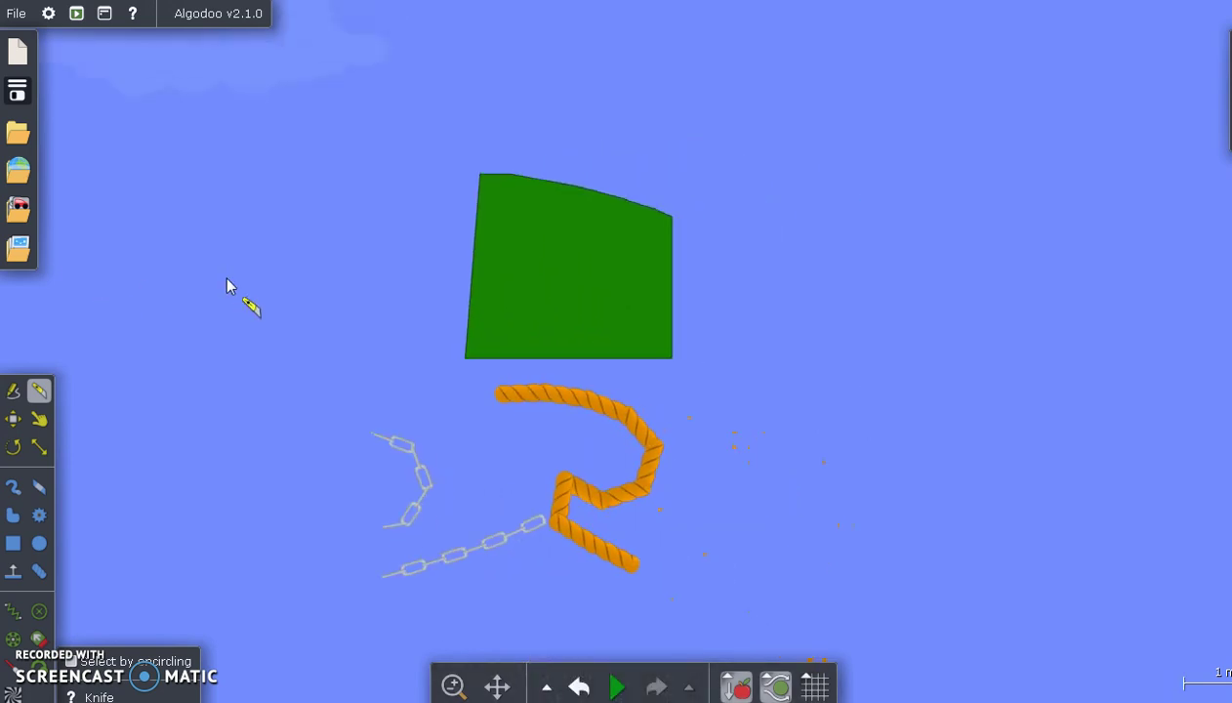
# Run the simulation and drag the orange rope around with the Drag tool while the chain falls away.
pyautogui.press('m')
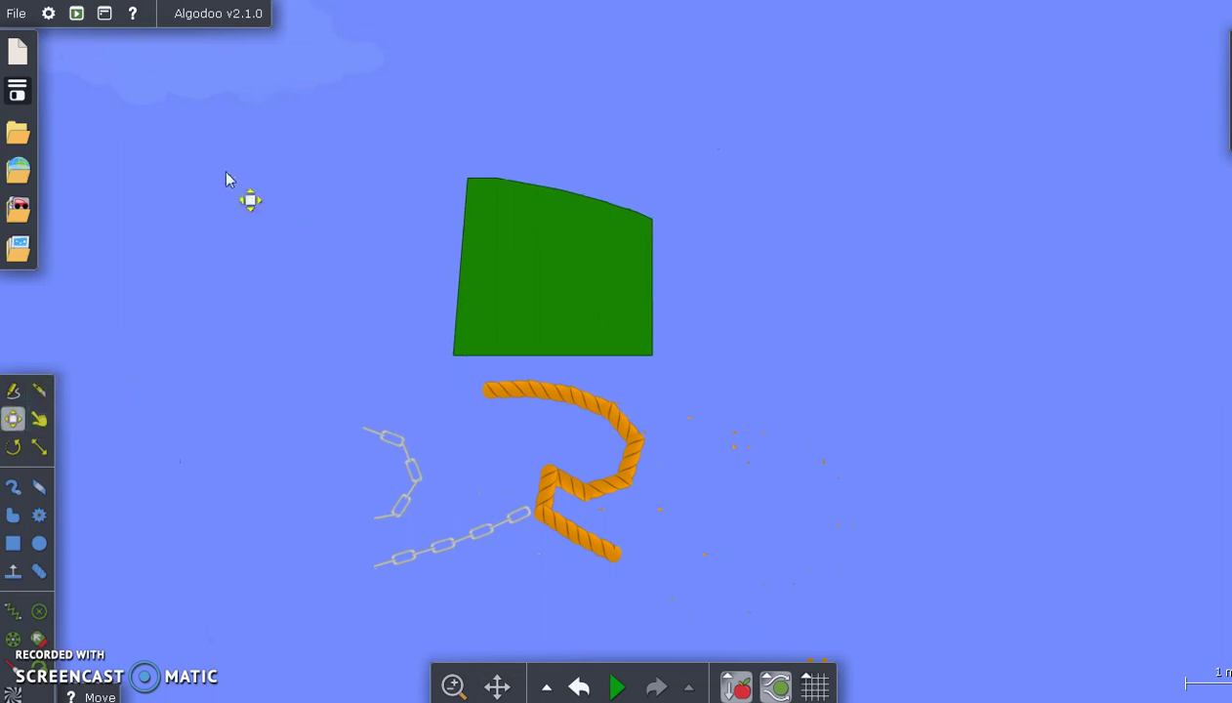
pyautogui.moveTo(225, 173); pyautogui.dragTo(744, 384)
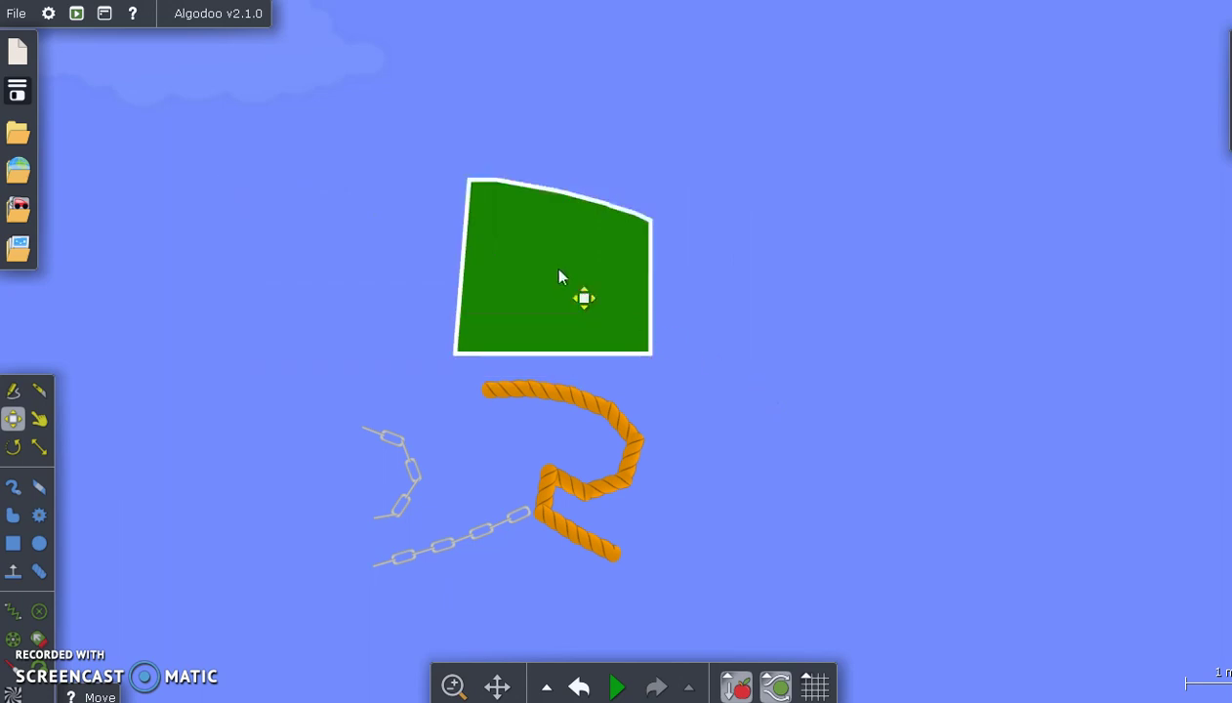
pyautogui.click(781, 160)
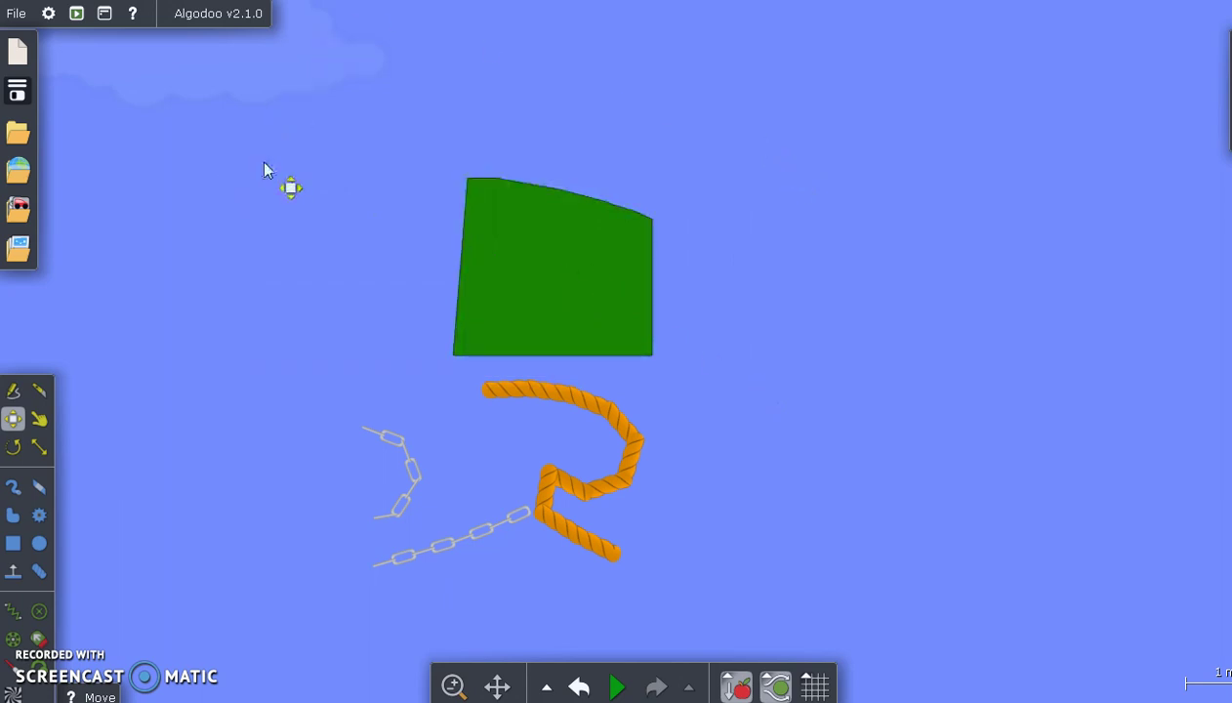
pyautogui.moveTo(259, 168); pyautogui.dragTo(384, 112)
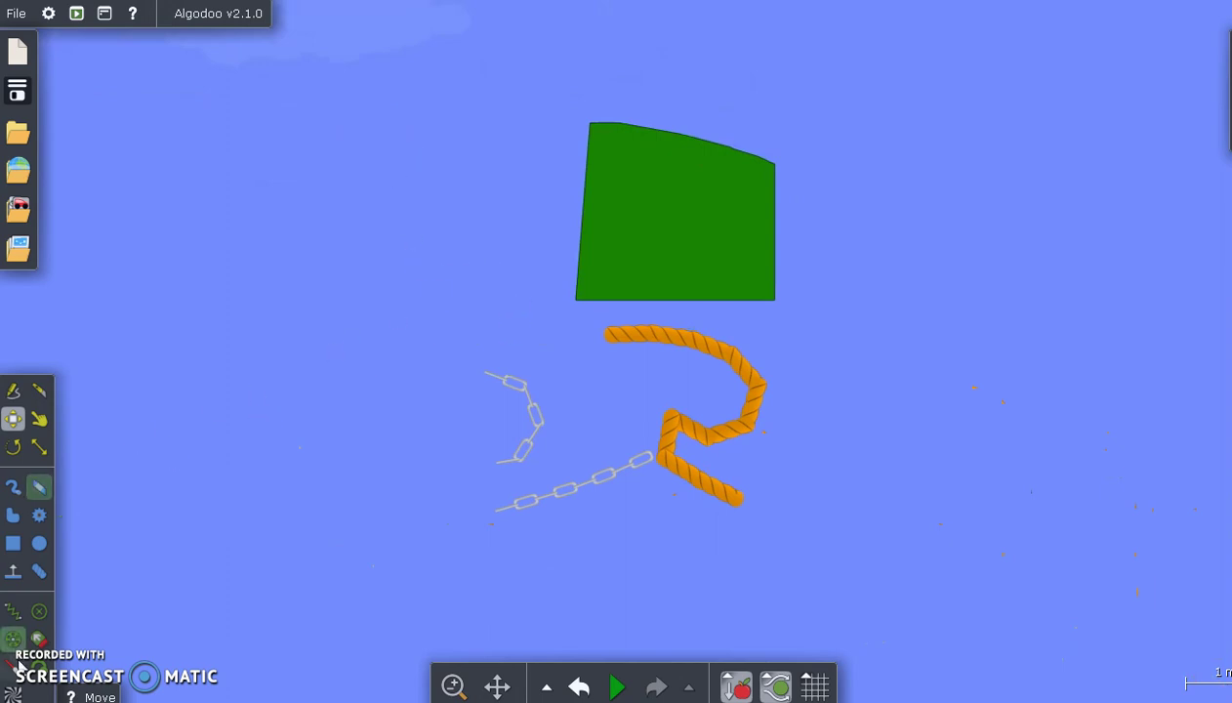
pyautogui.click(41, 427)
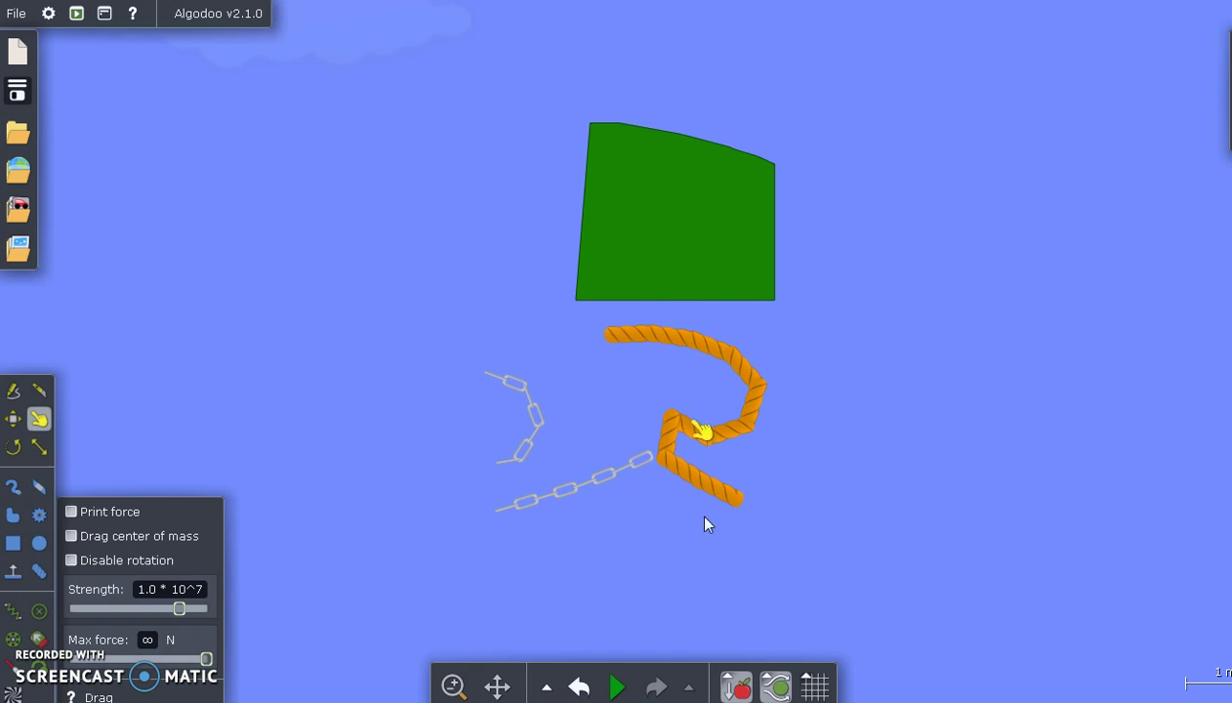
pyautogui.click(618, 687)
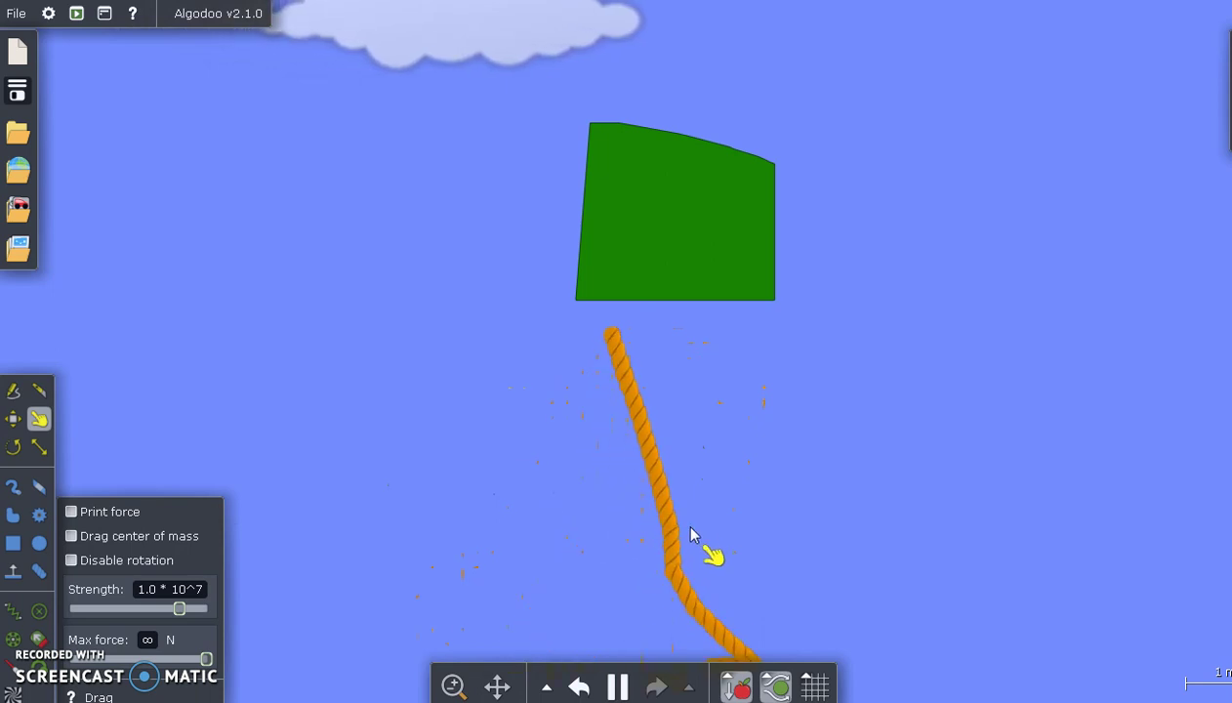
pyautogui.moveTo(690, 535); pyautogui.dragTo(624, 527)
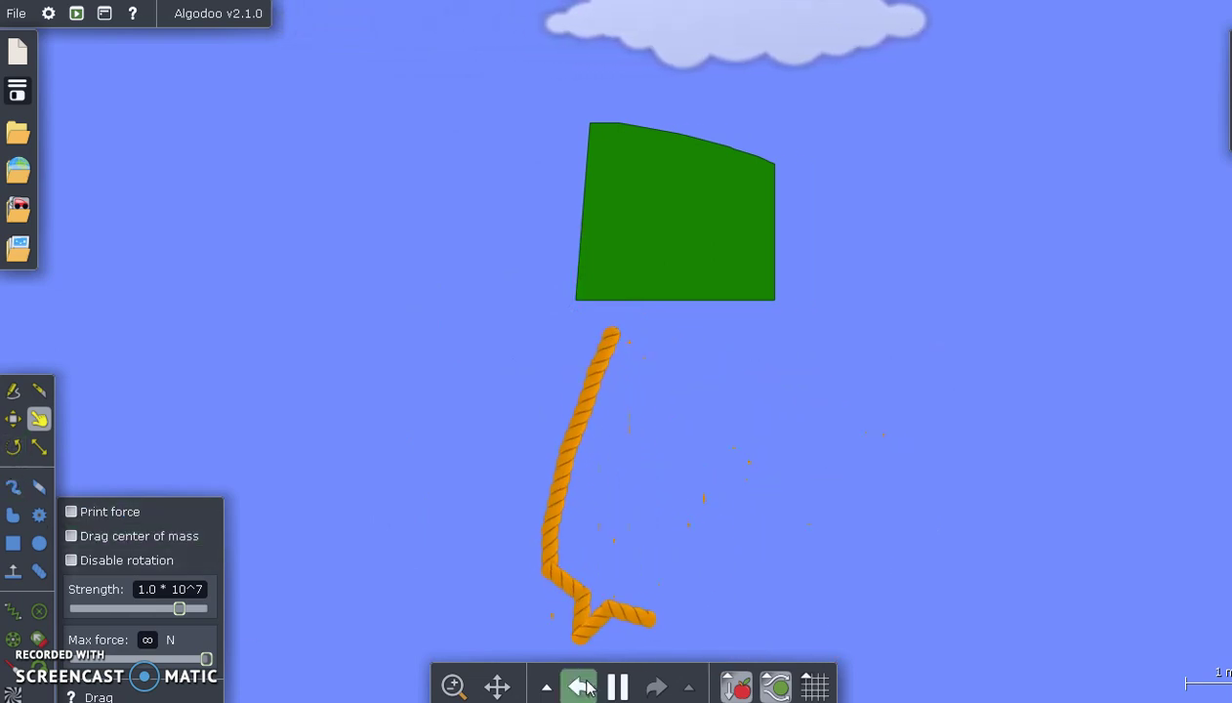
pyautogui.click(14, 449)
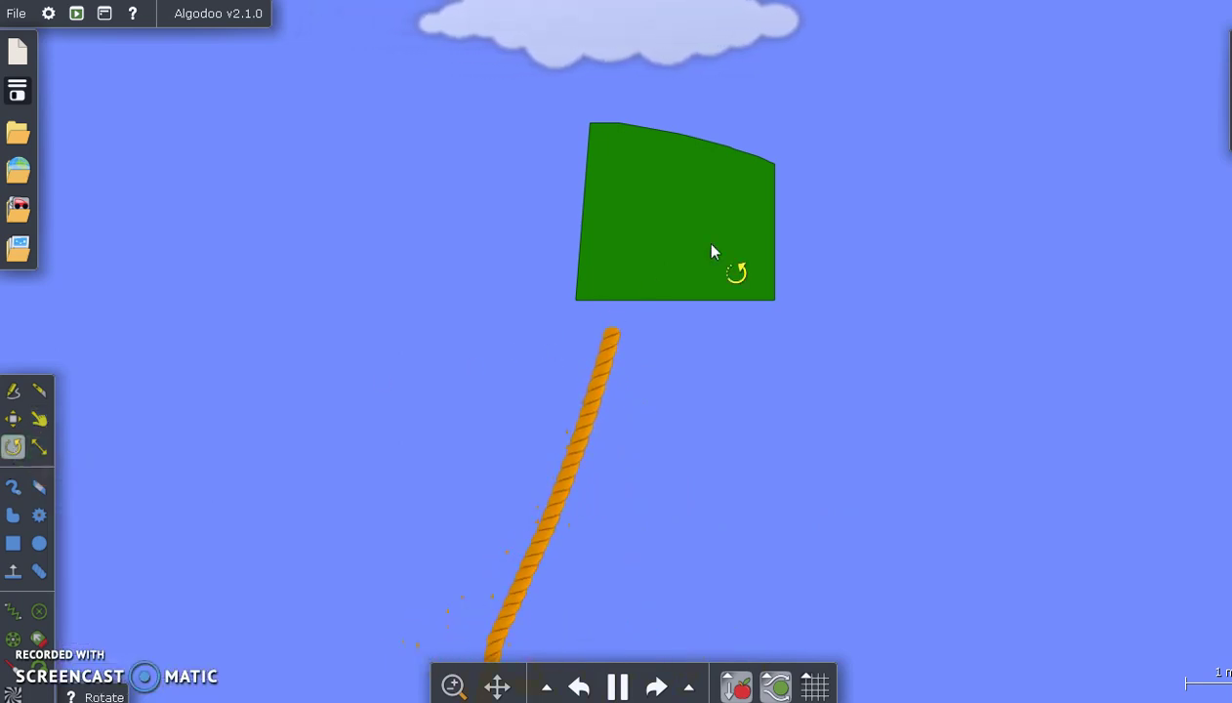
pyautogui.moveTo(632, 221); pyautogui.dragTo(686, 232)
pyautogui.click(13, 418)
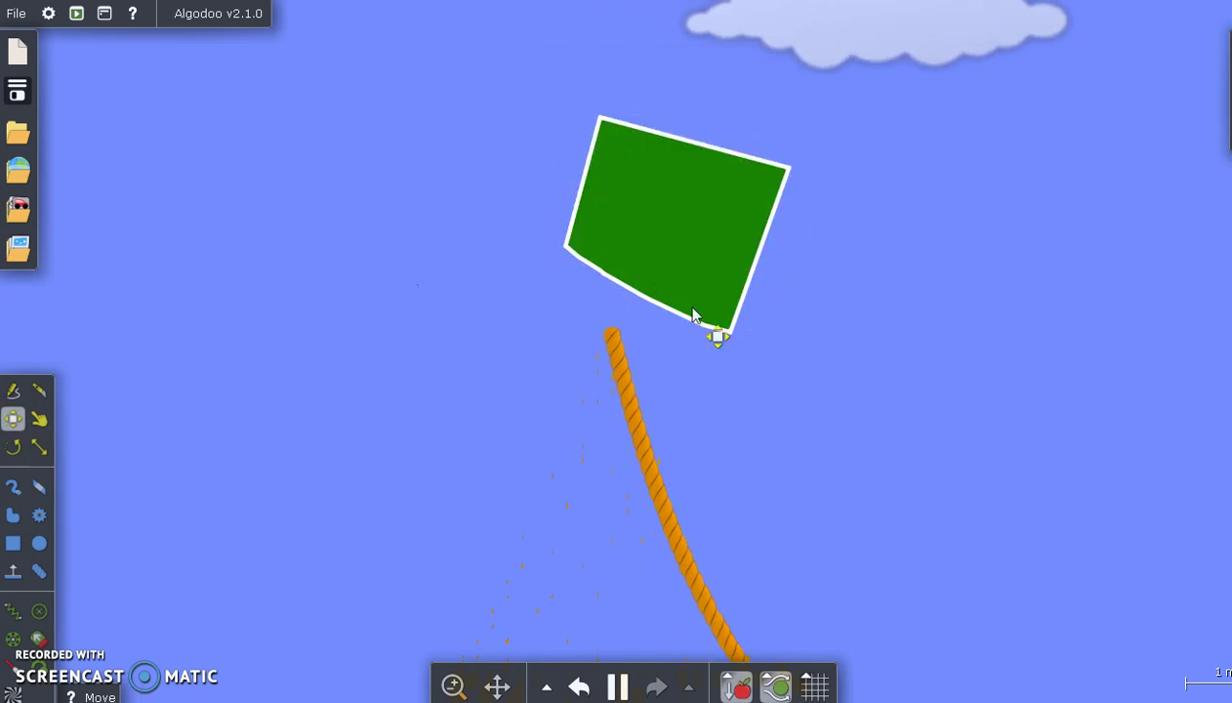
pyautogui.moveTo(740, 185); pyautogui.dragTo(654, 250)
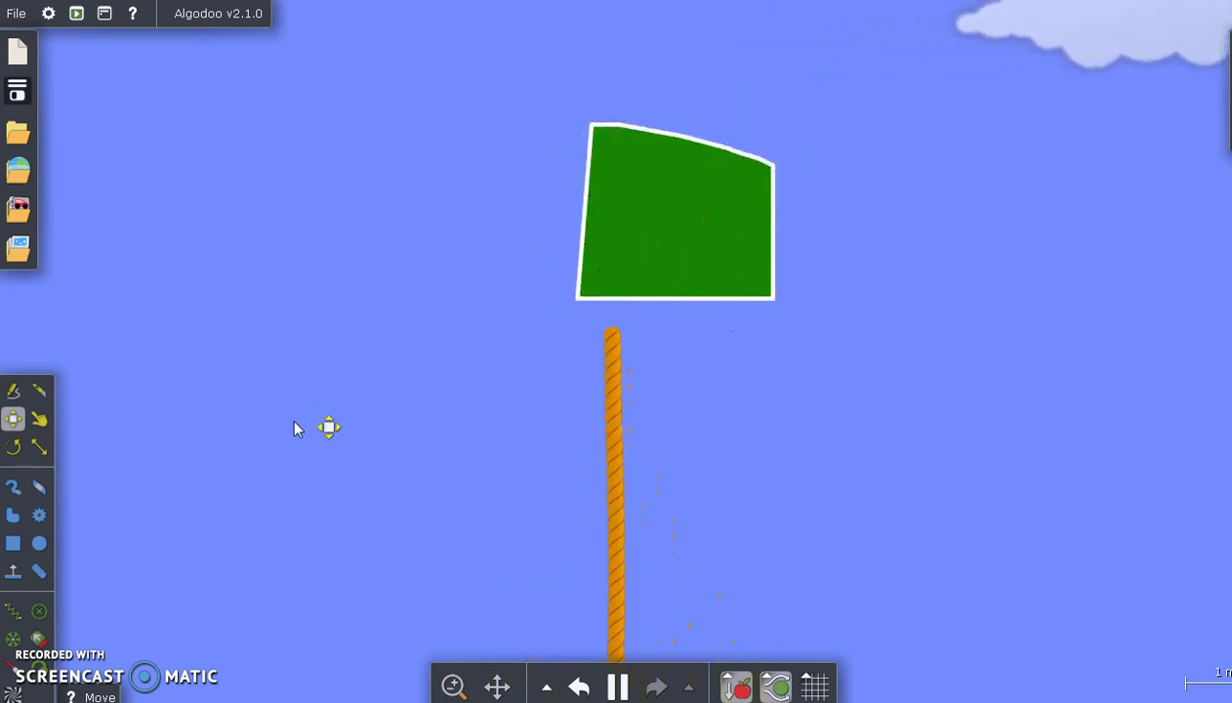
# Scale the green box taller and wider to the left, then erase it.
pyautogui.click(37, 443)
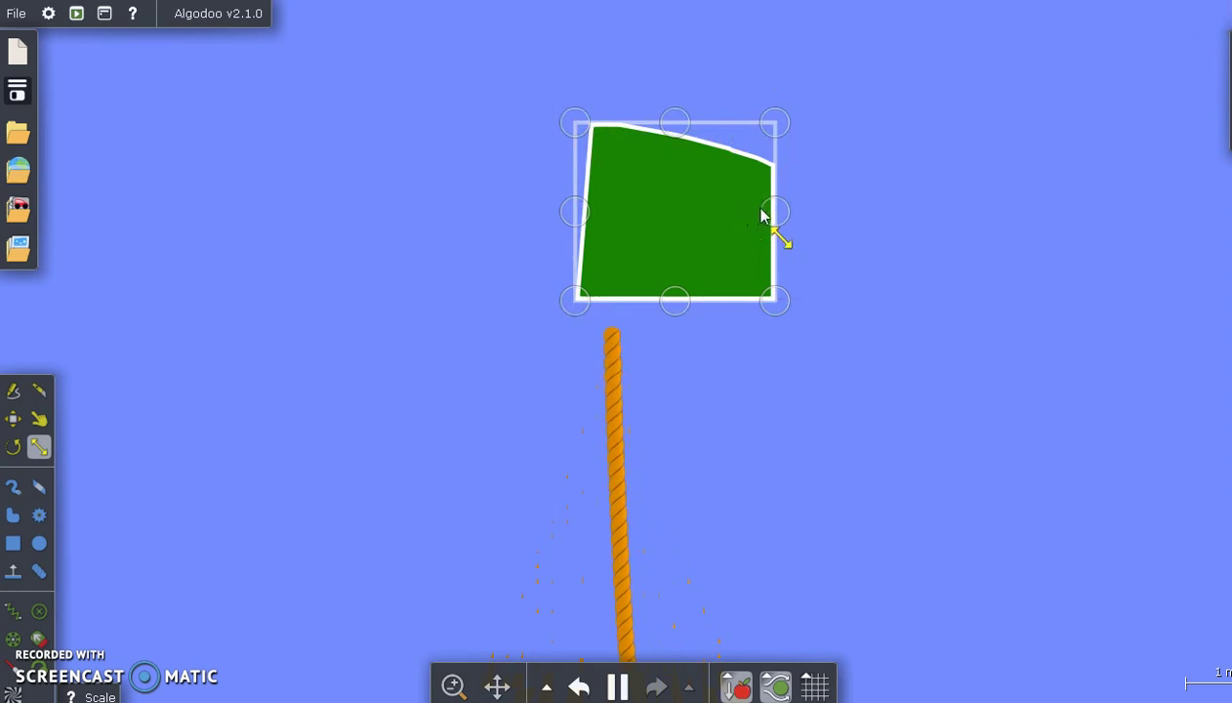
pyautogui.moveTo(773, 209); pyautogui.dragTo(996, 207)
pyautogui.moveTo(788, 123); pyautogui.dragTo(787, 63)
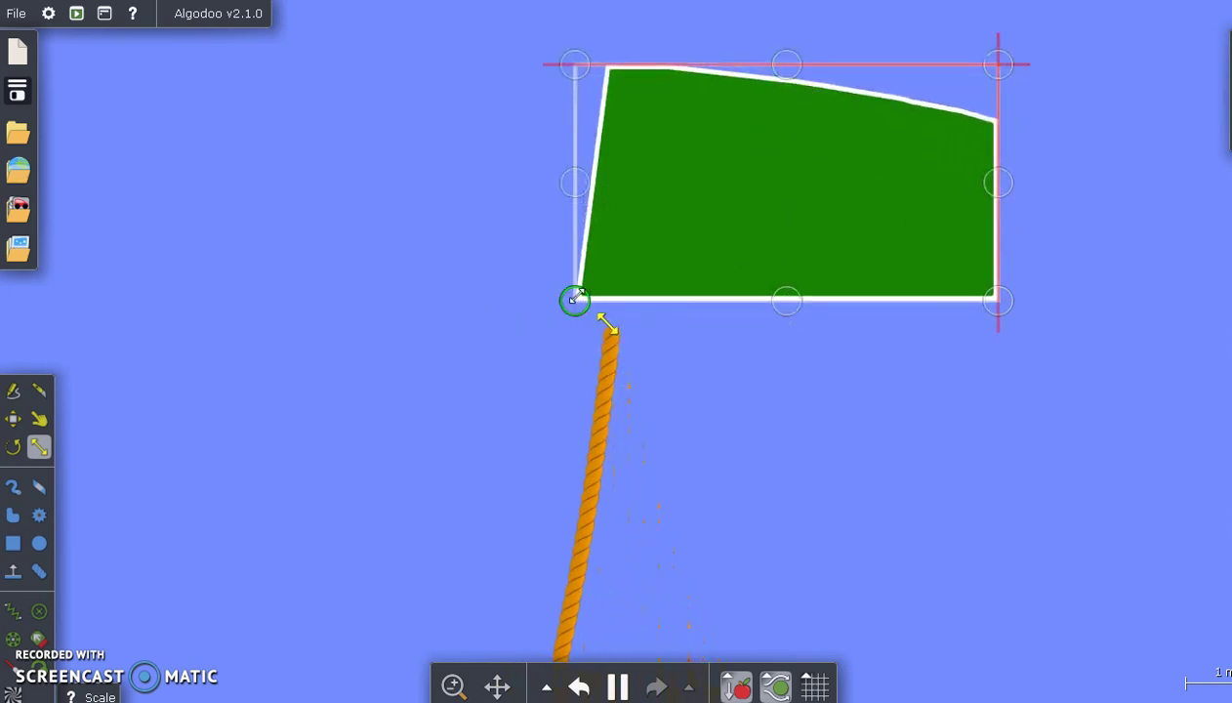
pyautogui.moveTo(575, 298); pyautogui.dragTo(371, 287)
pyautogui.rightClick(651, 184)
pyautogui.click(711, 217)
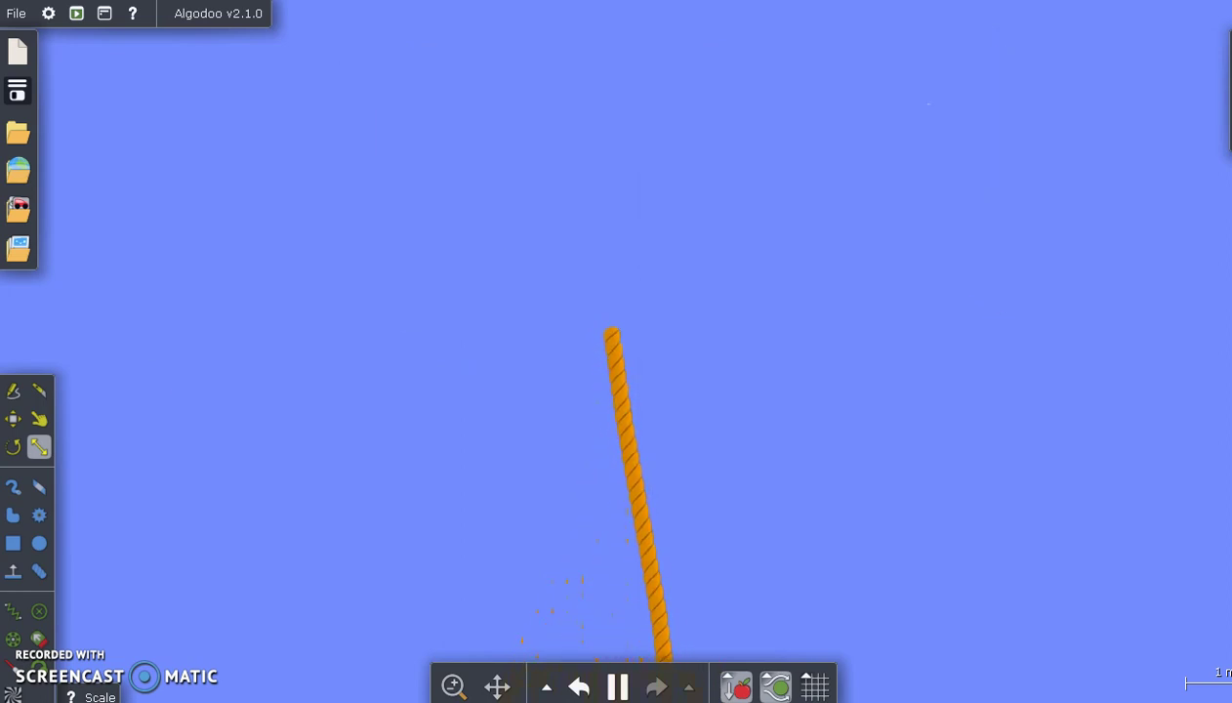
# Sketch two trial springs above the orange rope, then fixate the rope's top end.
pyautogui.click(14, 613)
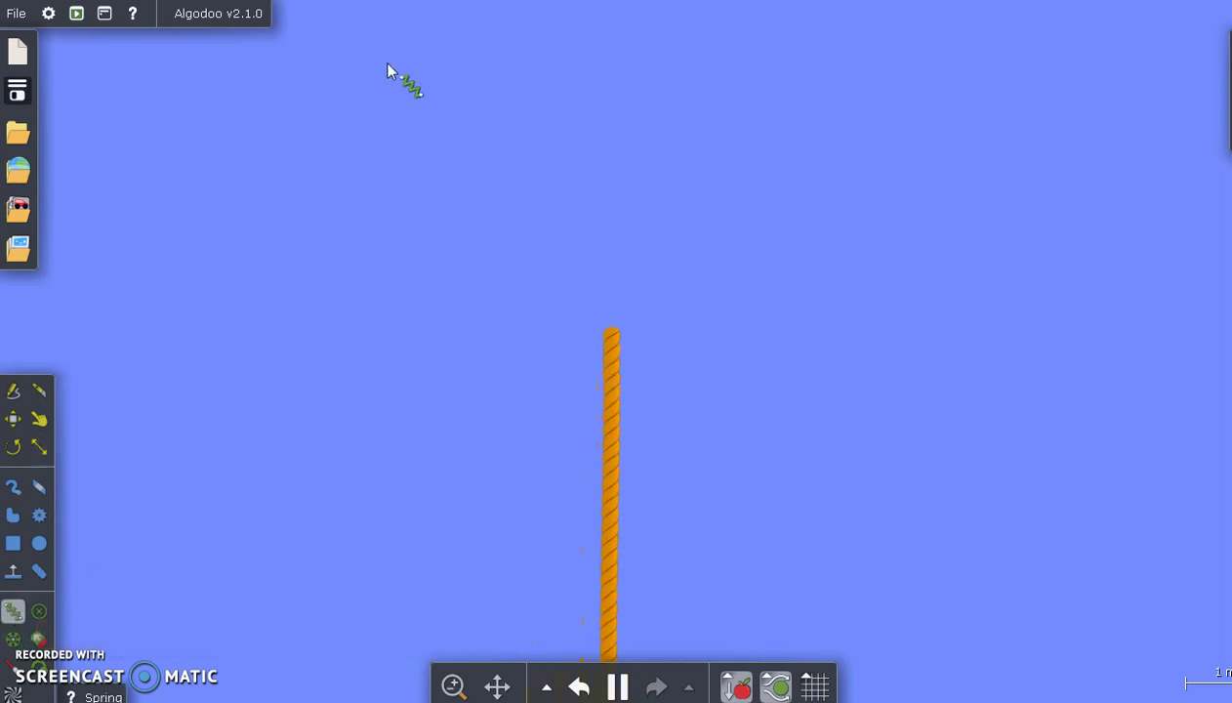
pyautogui.moveTo(390, 79); pyautogui.dragTo(477, 311)
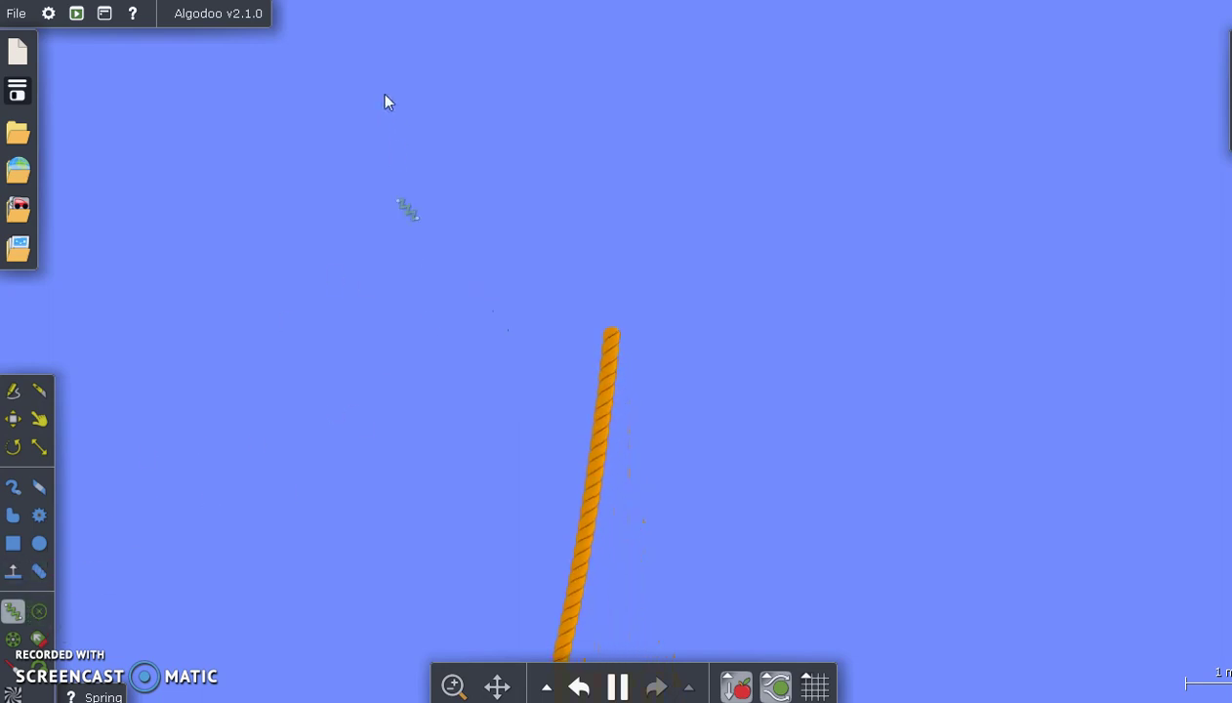
pyautogui.moveTo(385, 99); pyautogui.dragTo(381, 400)
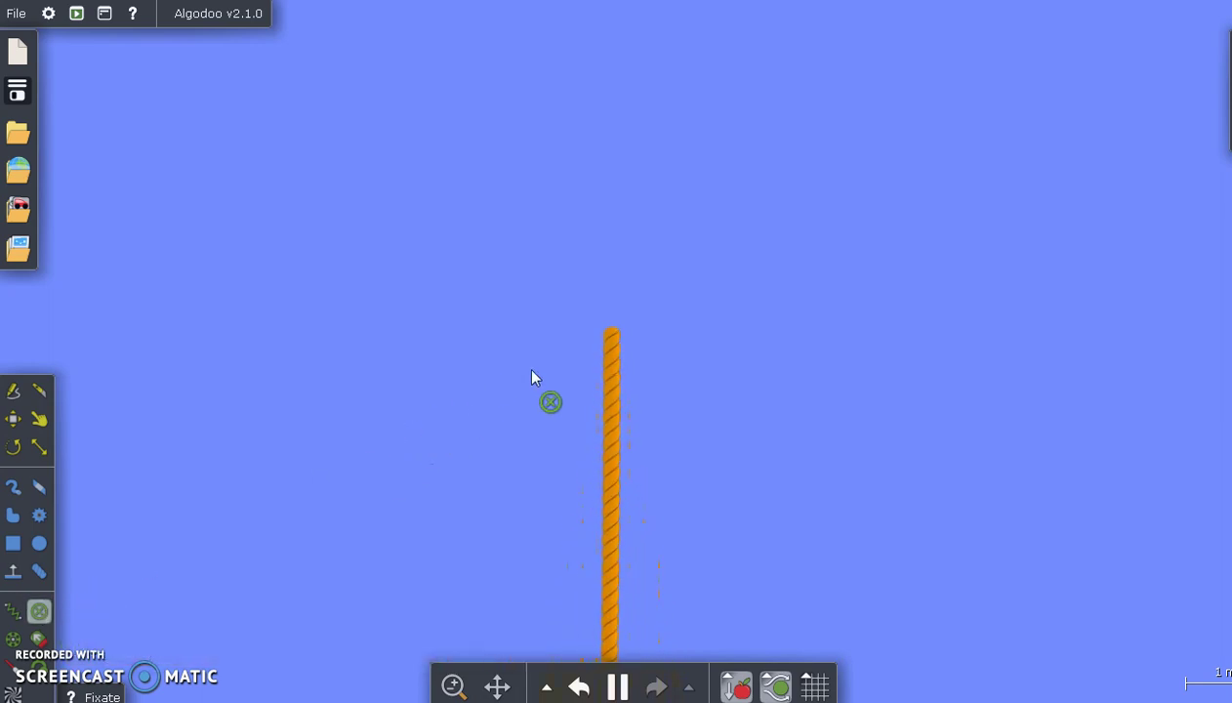
pyautogui.click(612, 338)
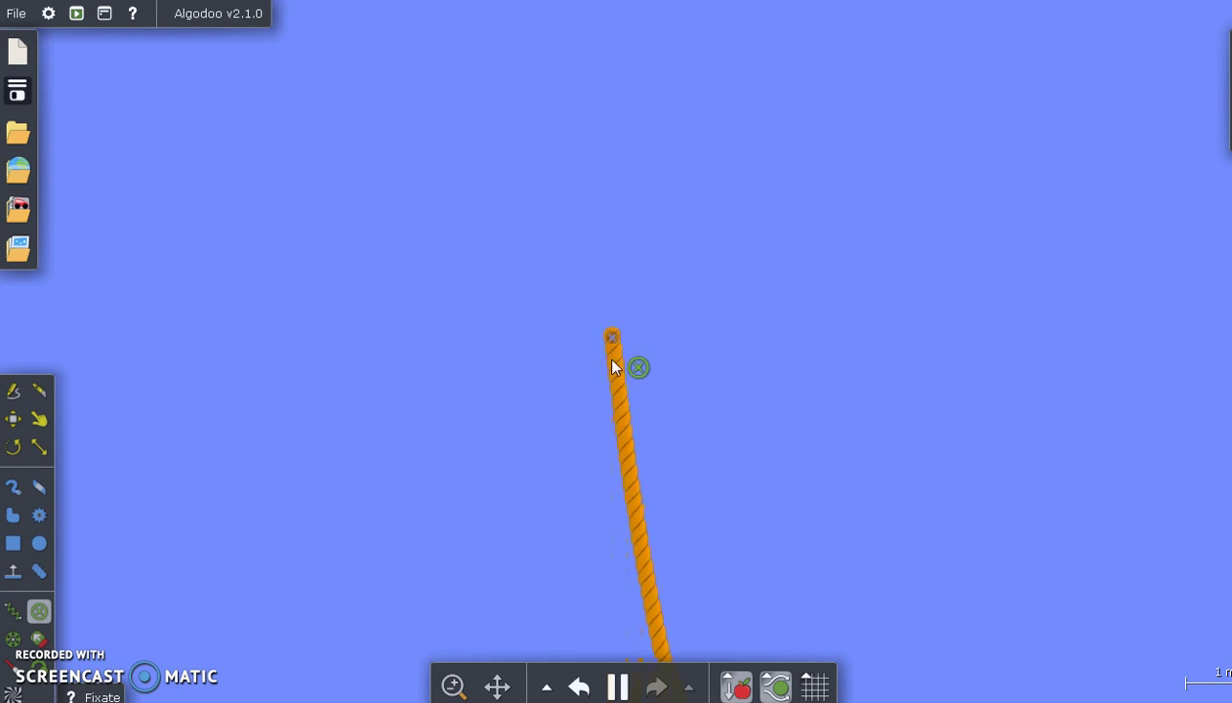
# Add an axle partway down the rope and place a laser aimed at it.
pyautogui.click(13, 640)
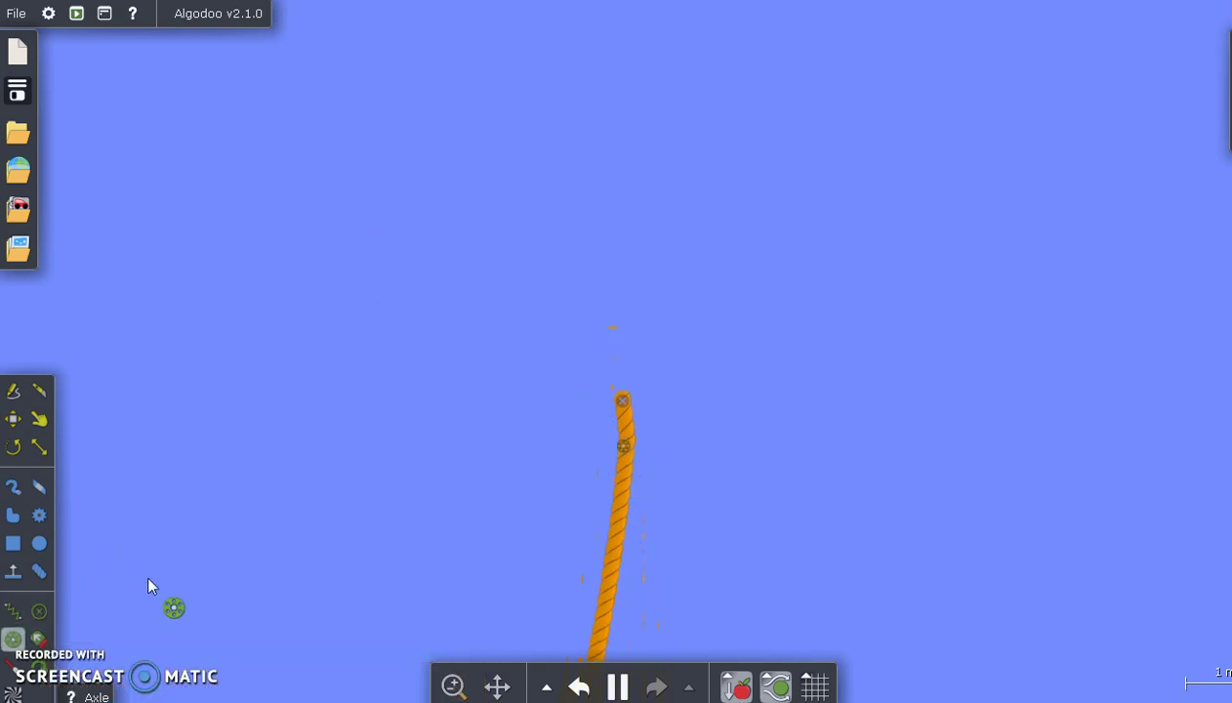
pyautogui.click(622, 445)
pyautogui.scroll(4, 624, 450)
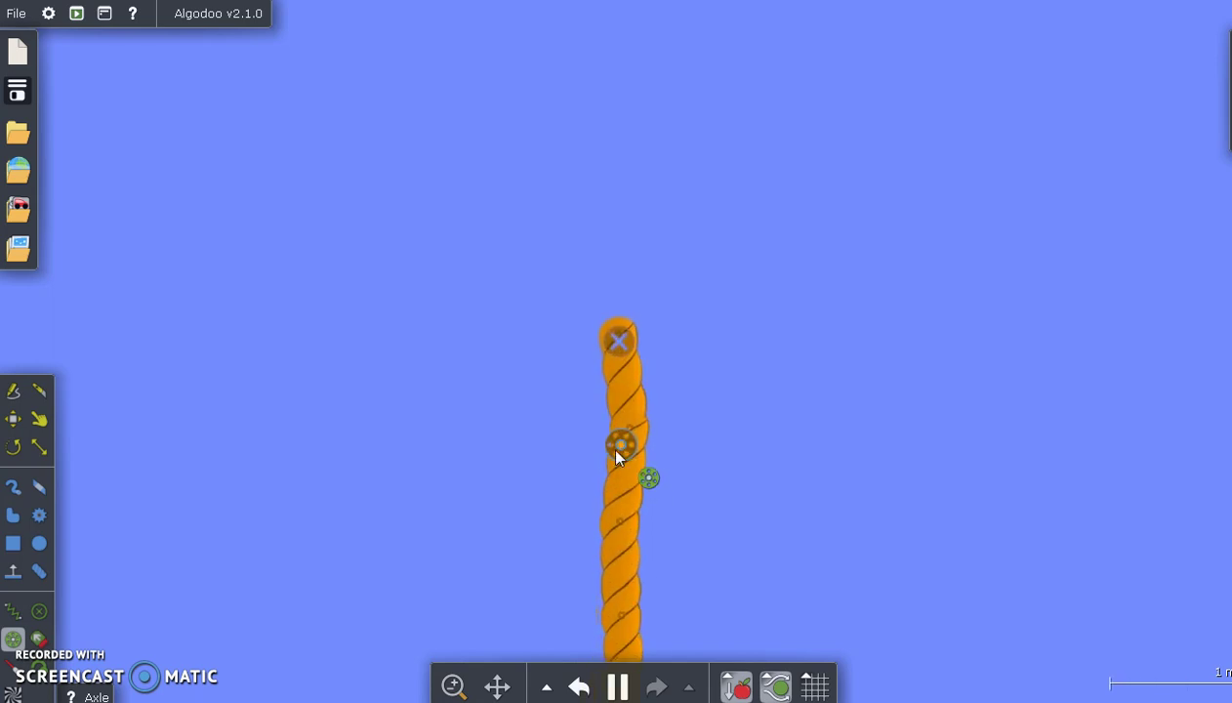
pyautogui.click(12, 668)
pyautogui.moveTo(251, 304); pyautogui.dragTo(315, 354)
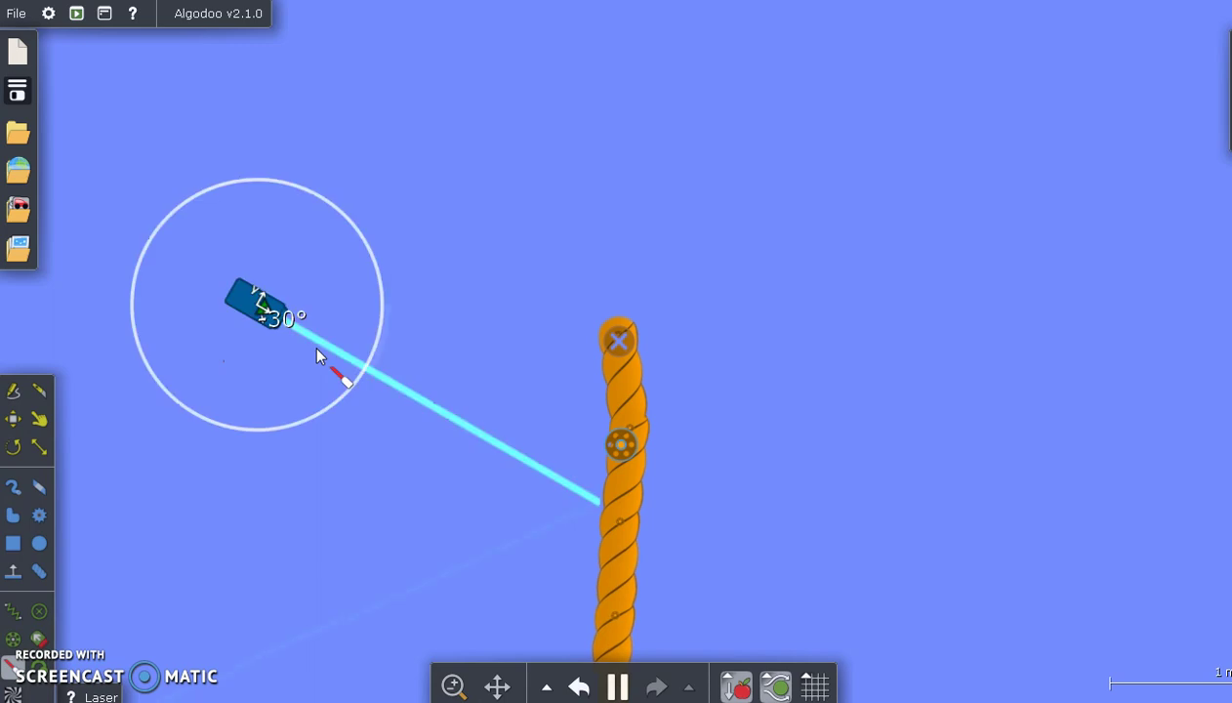